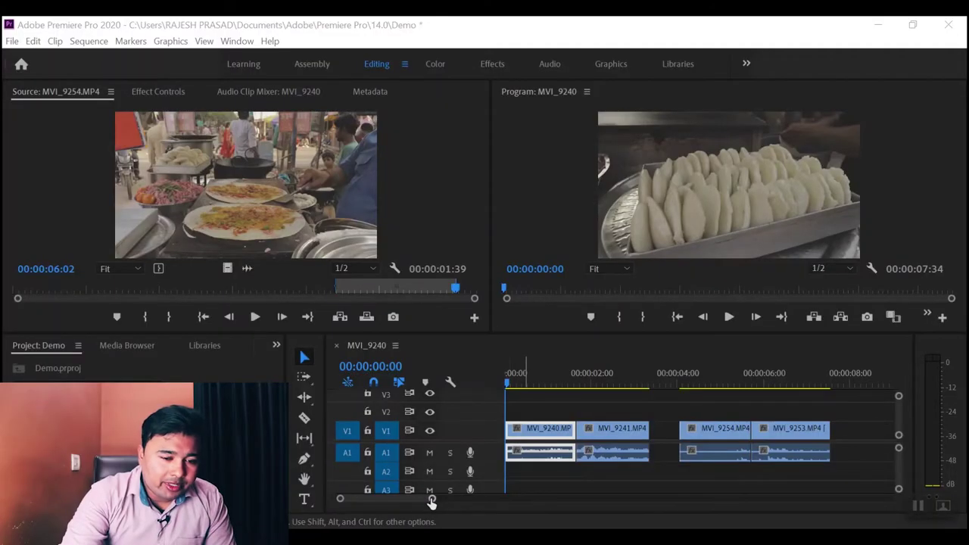
Play the sequence to preview the food clips
mouse_move(431, 498)
left_mouse_down()
mouse_move(471, 500)
mouse_move(443, 499)
left_mouse_up()
left_click(728, 317)
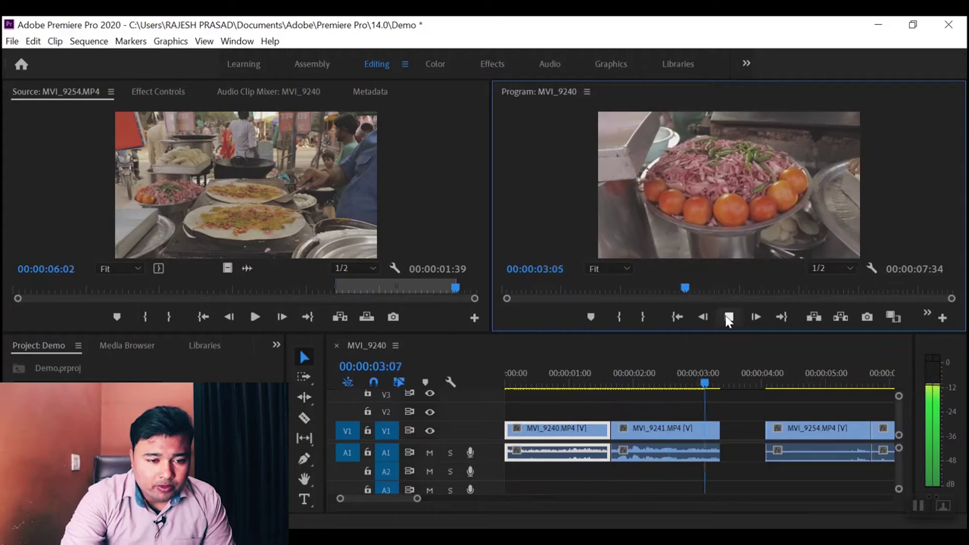
left_click(729, 317)
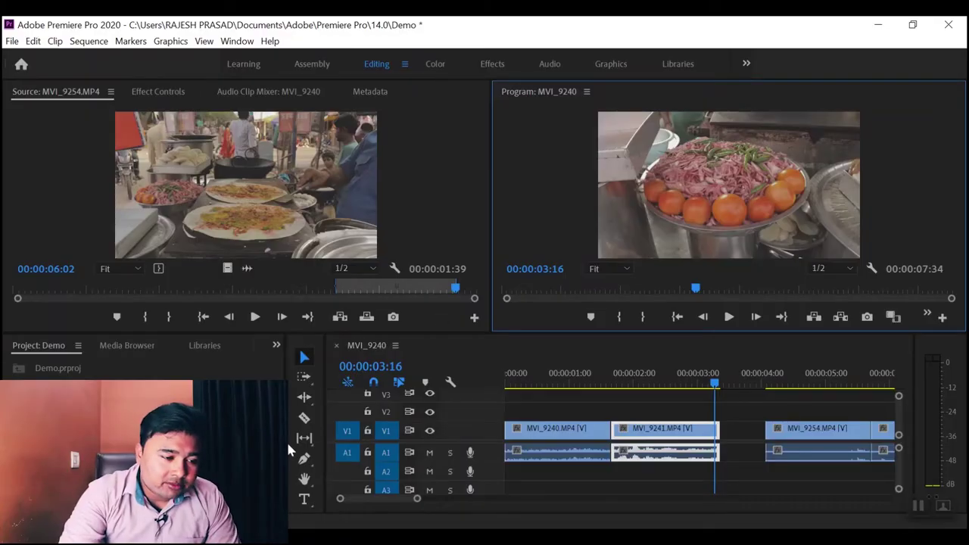
Create a new 1920x1080 adjustment layer from the Project panel's New Item menu
left_click(288, 451)
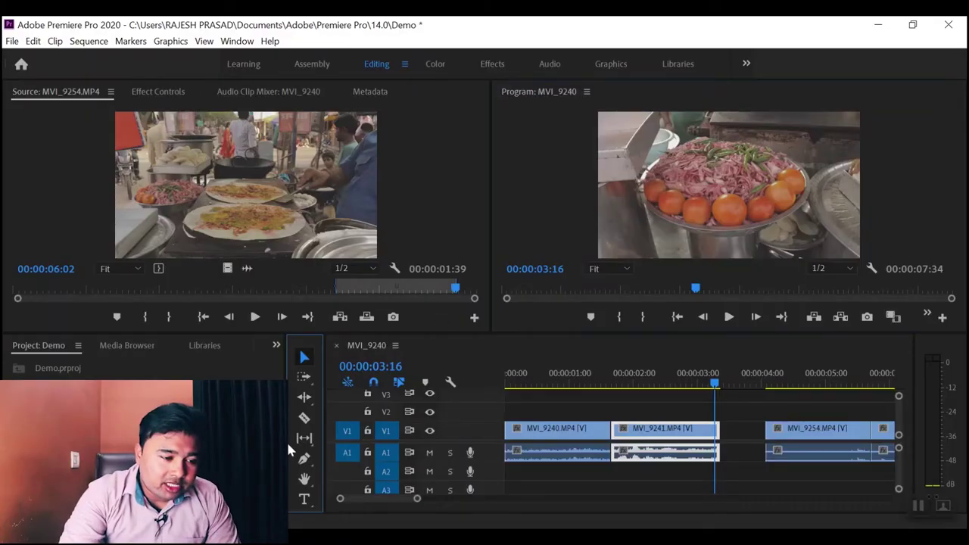
left_click_drag(294, 441, 328, 441)
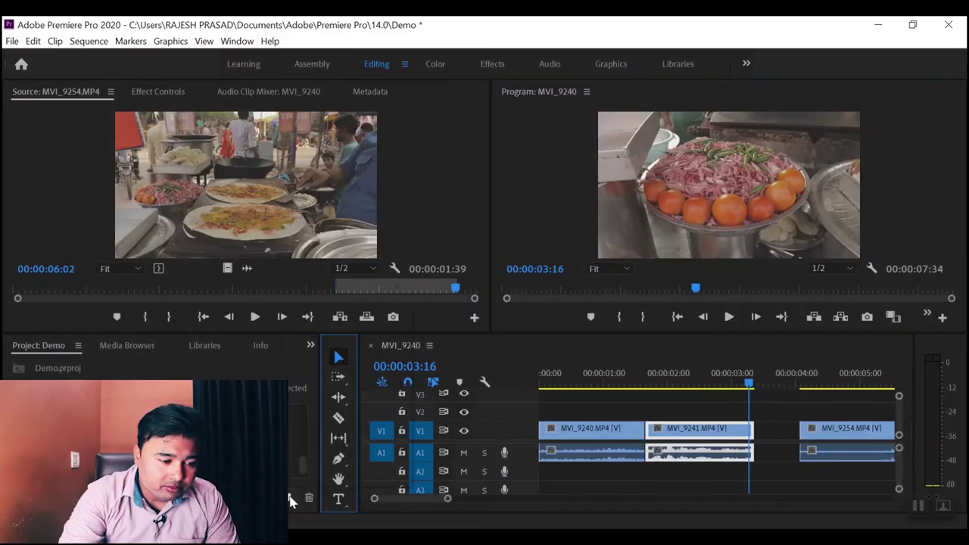
left_click(290, 498)
left_click(331, 362)
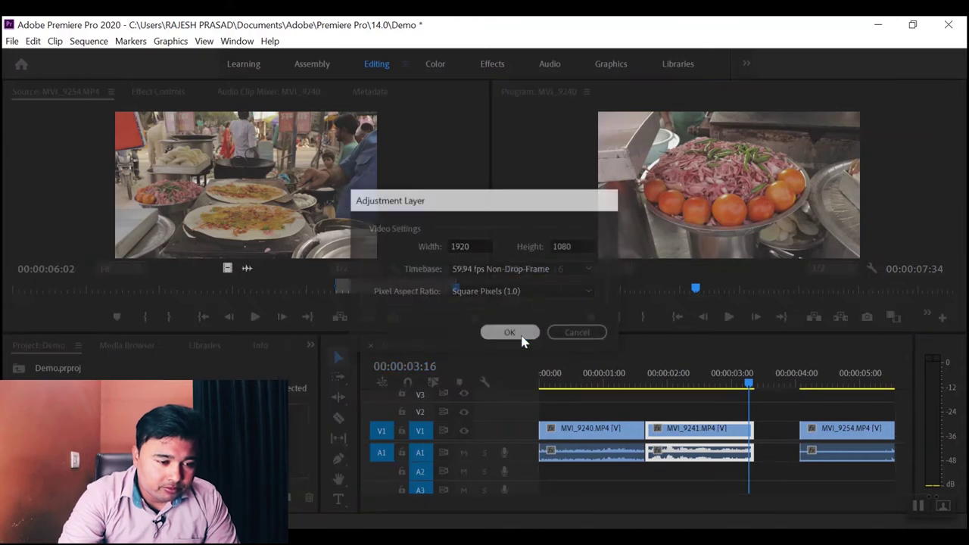
left_click(521, 337)
Place the adjustment layer on V2 above MVI_9241, starting at the first cut
left_click_drag(316, 447, 726, 414)
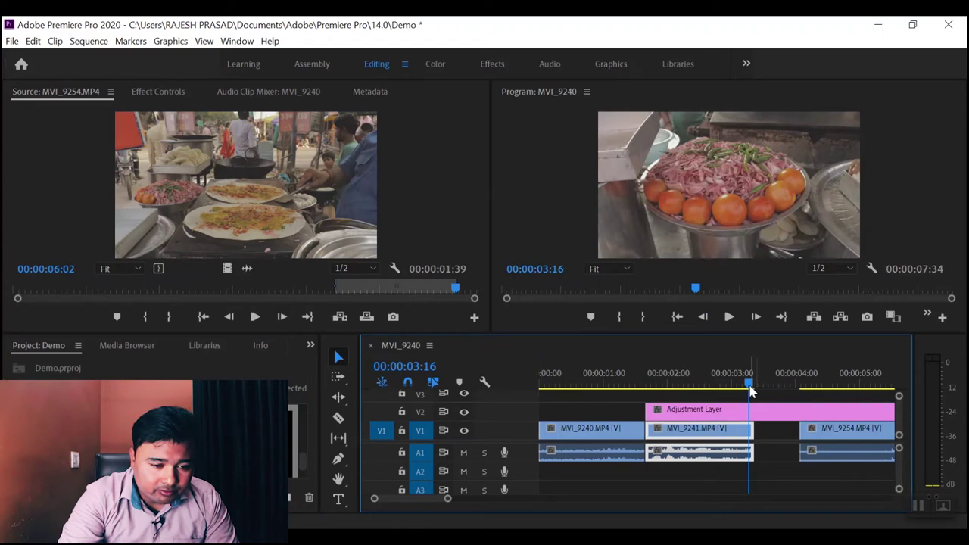
left_click_drag(748, 384, 647, 394)
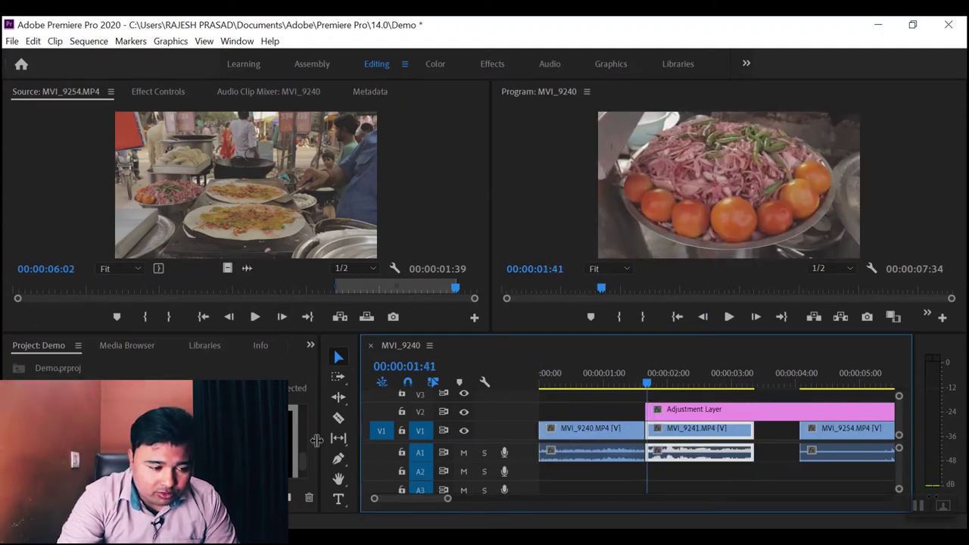
left_click_drag(317, 440, 179, 440)
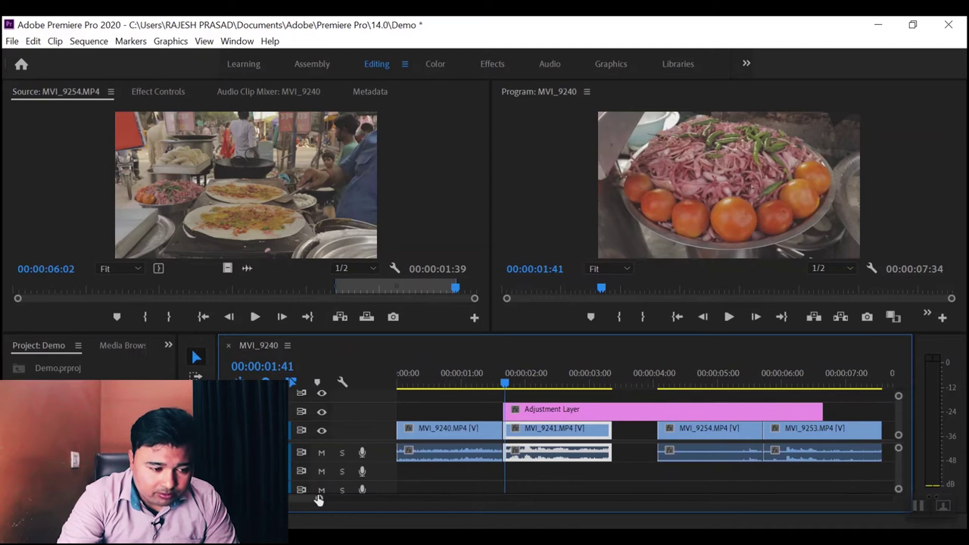
Split MVI_9240 six frames before the first edit, at 00:00:01:34, and save the project
key("equal")
key("equal")
key("equal")
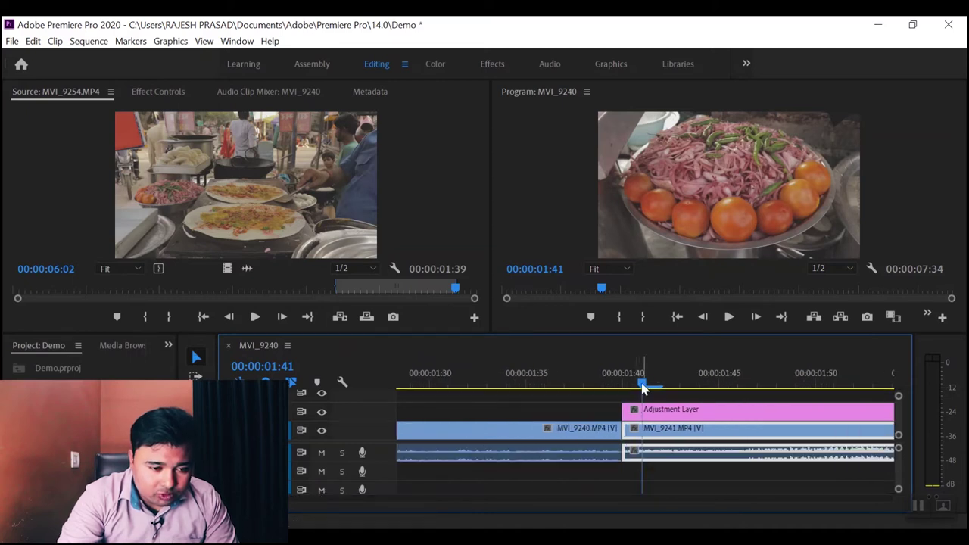
key("Left")
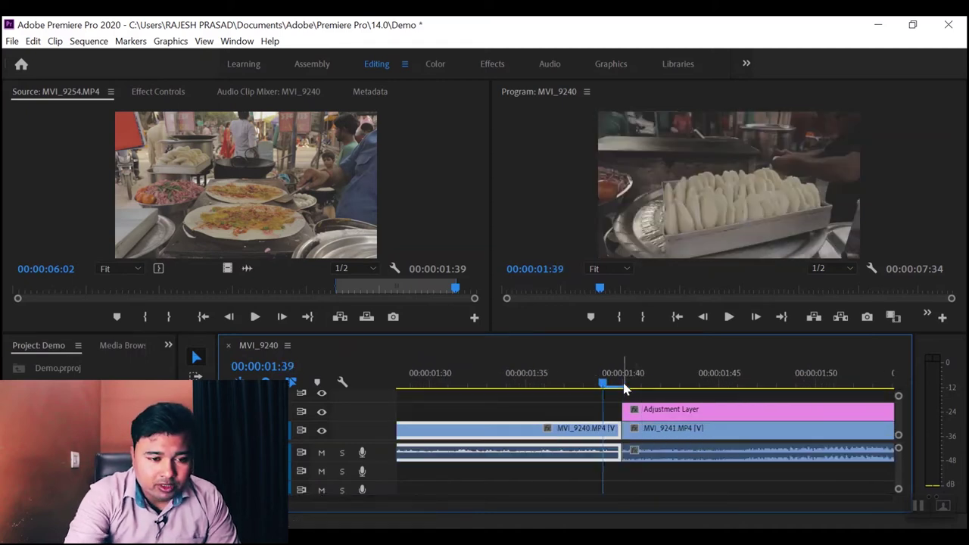
key("Right")
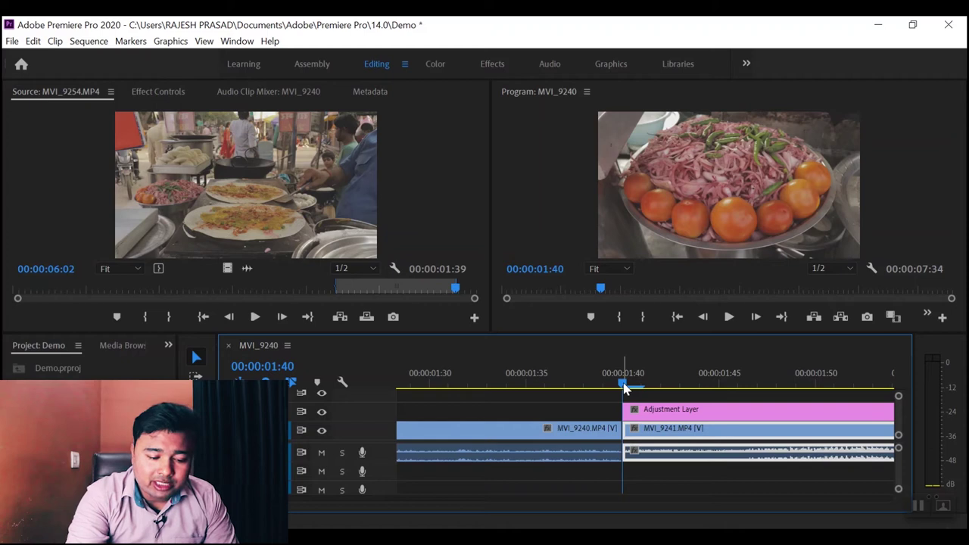
key("shift+Left")
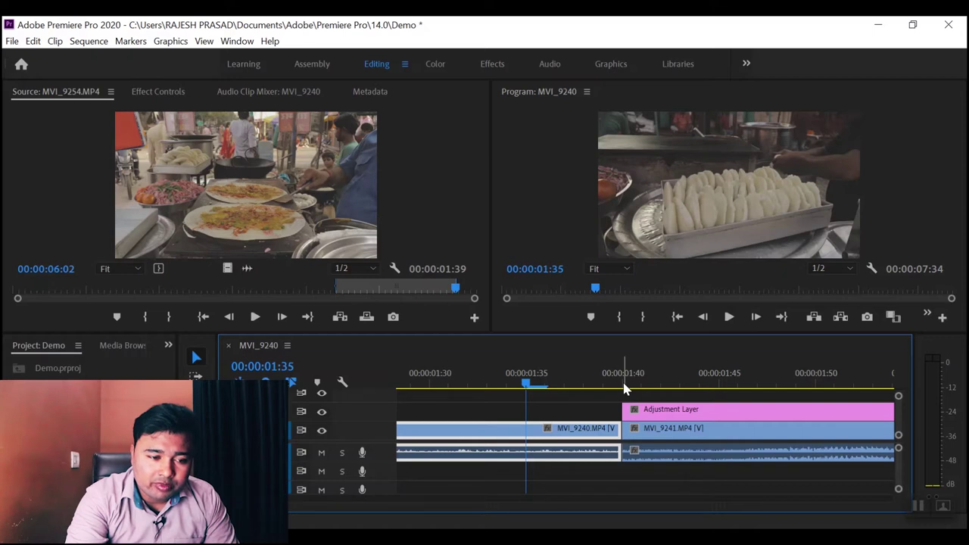
key("Left")
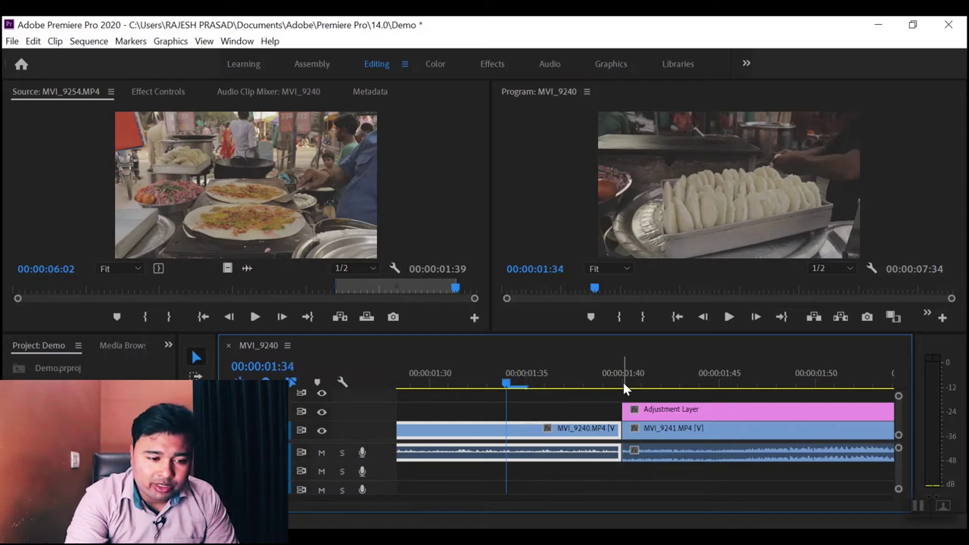
key("shift+Right")
key("Right")
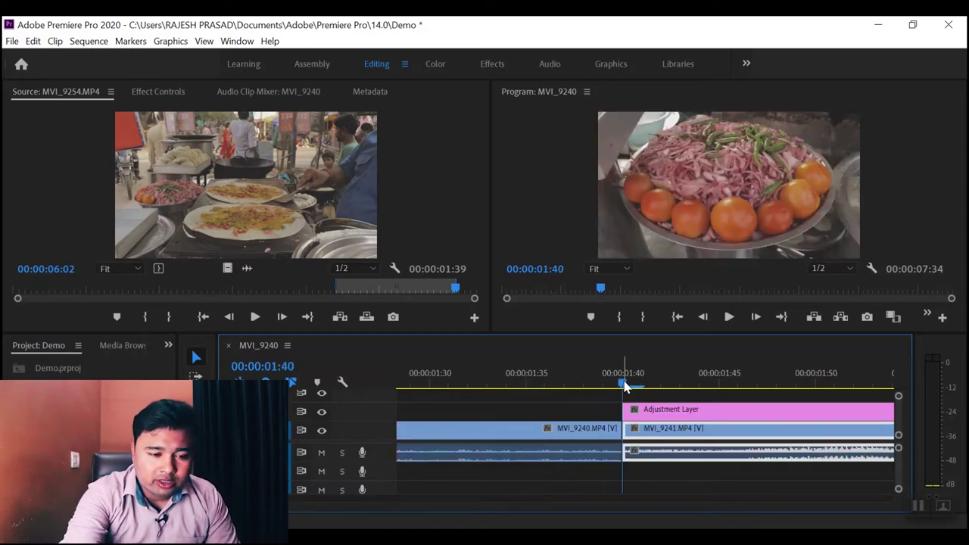
key("shift+Left")
key("Left")
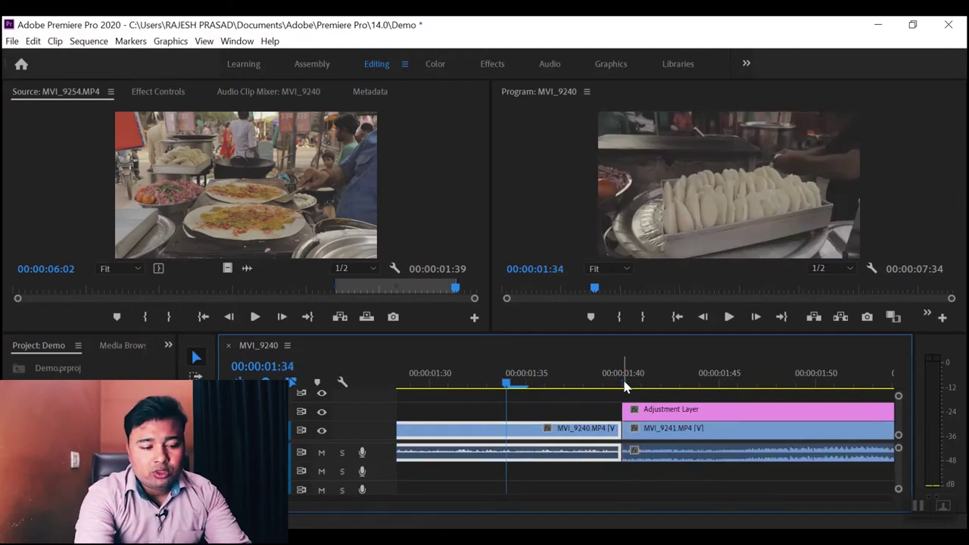
key("ctrl+k")
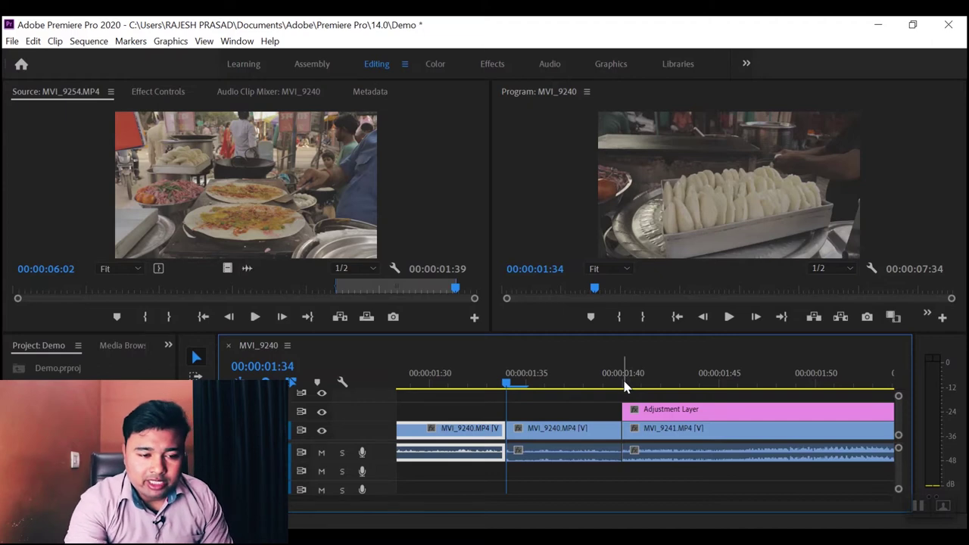
key("ctrl+s")
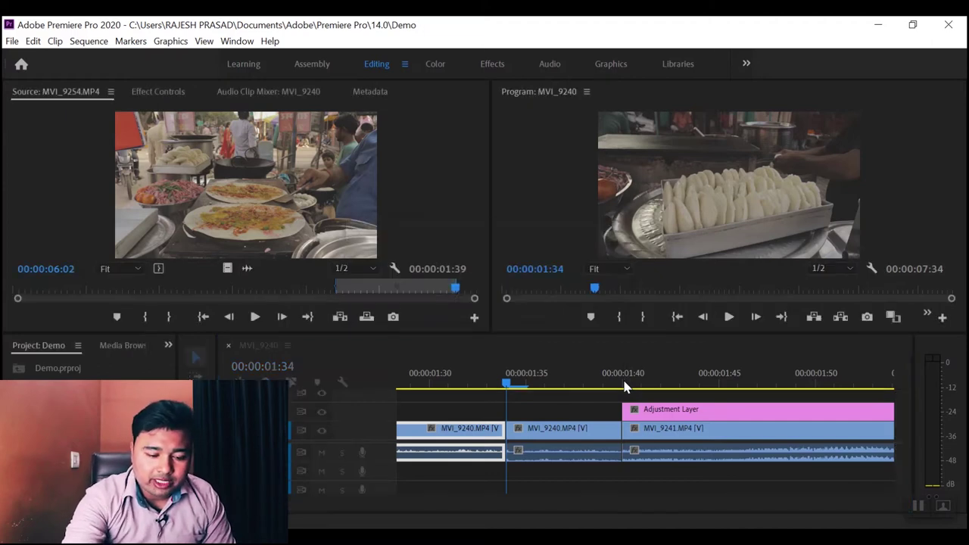
Split MVI_9241 six frames after the edit, at 00:00:01:46
key("shift+Right")
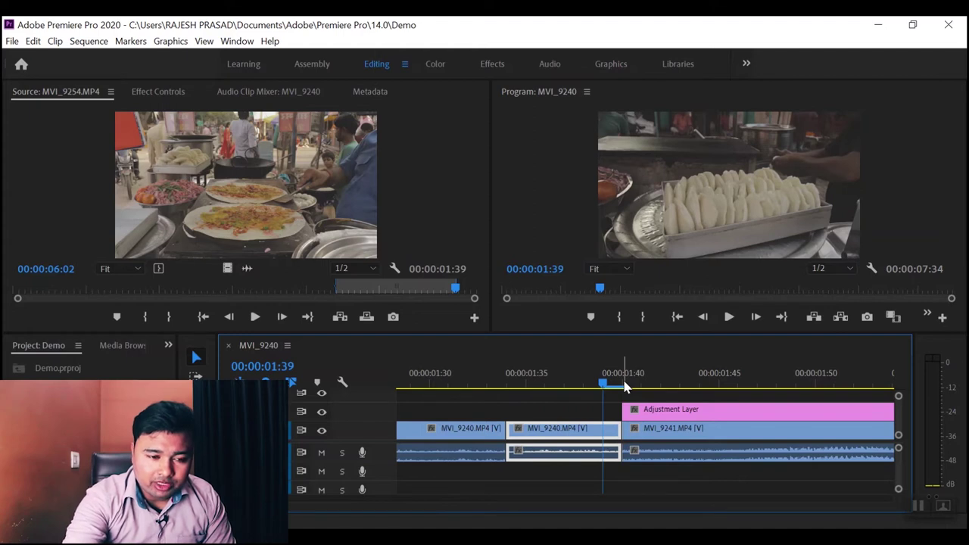
left_click(624, 385)
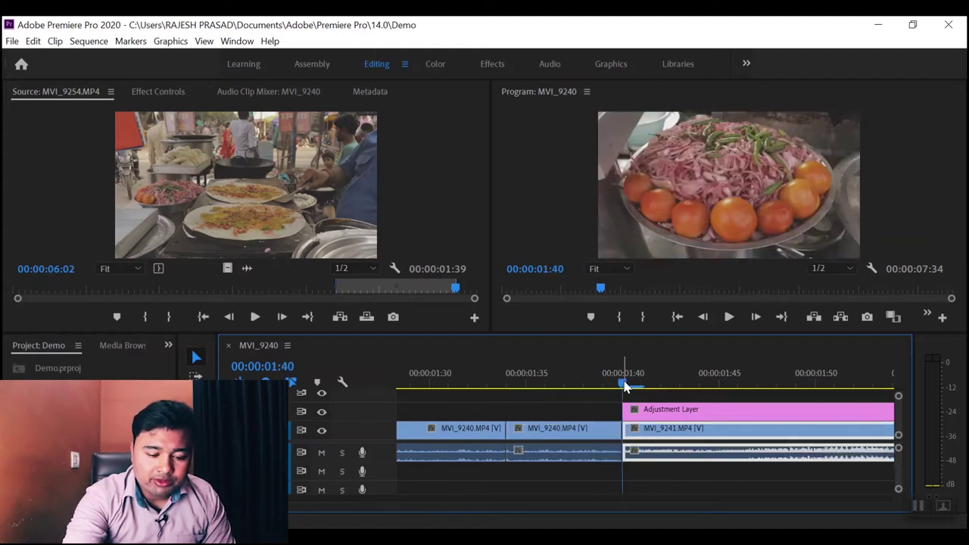
key("shift+Right")
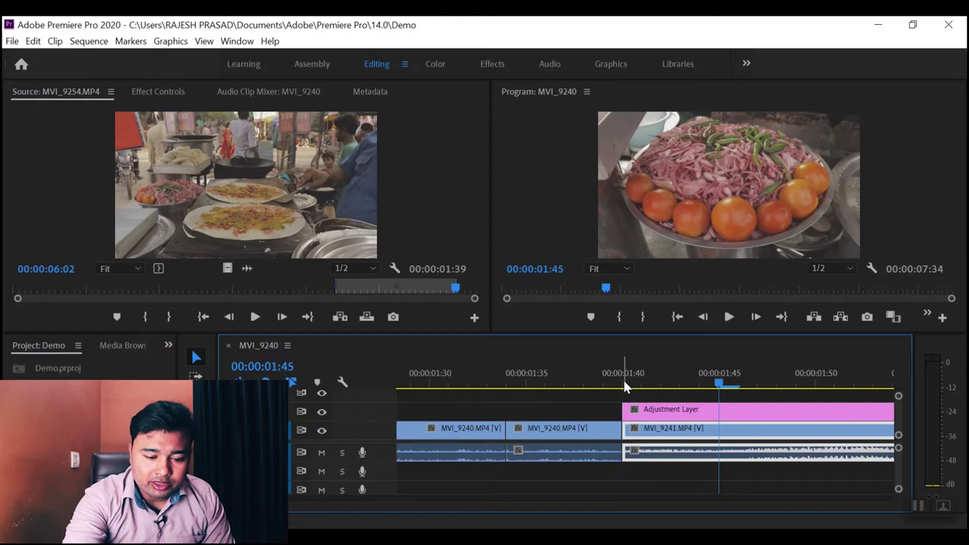
key("Right")
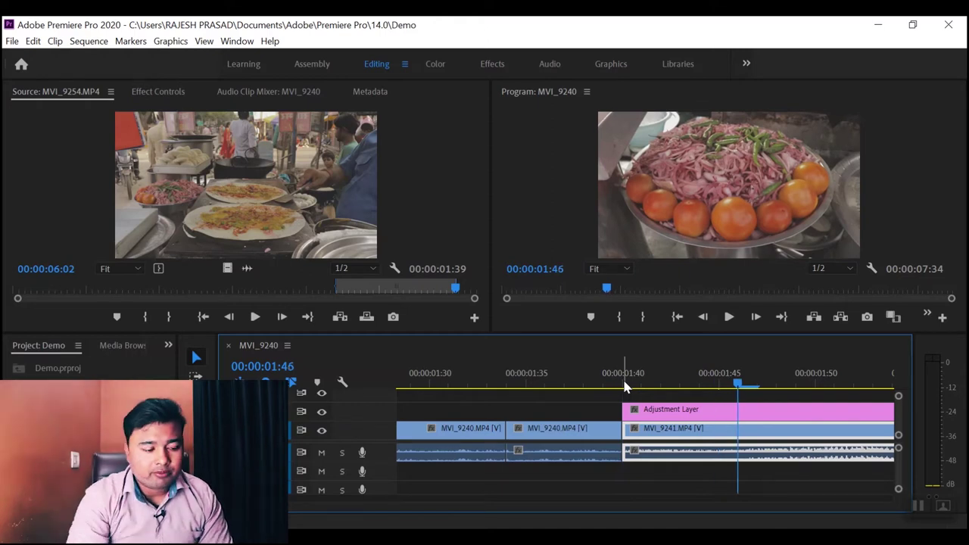
key("ctrl+k")
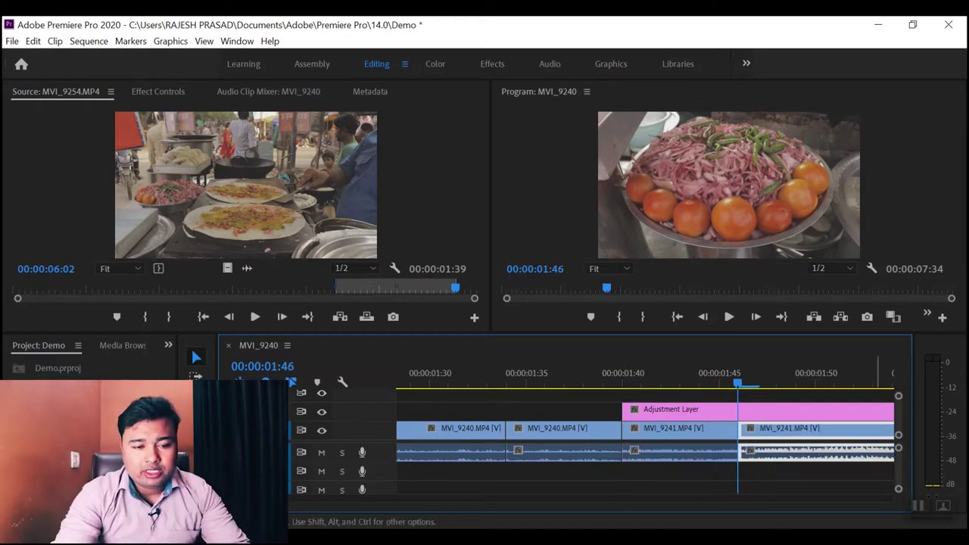
Trim the adjustment layer to 00:00:01:34–00:00:01:46, deleting the rest, and show the Effects panel
left_click_drag(832, 410, 714, 412)
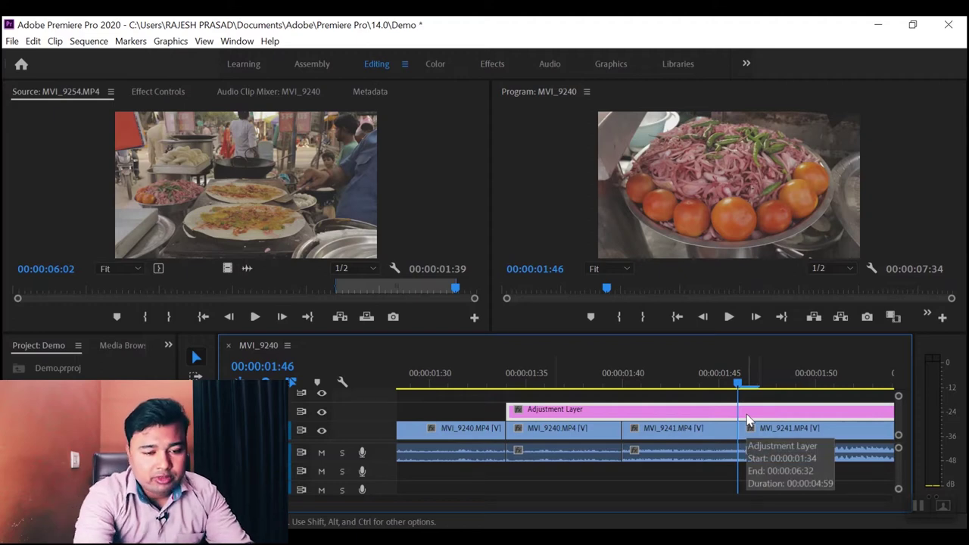
key("ctrl+k")
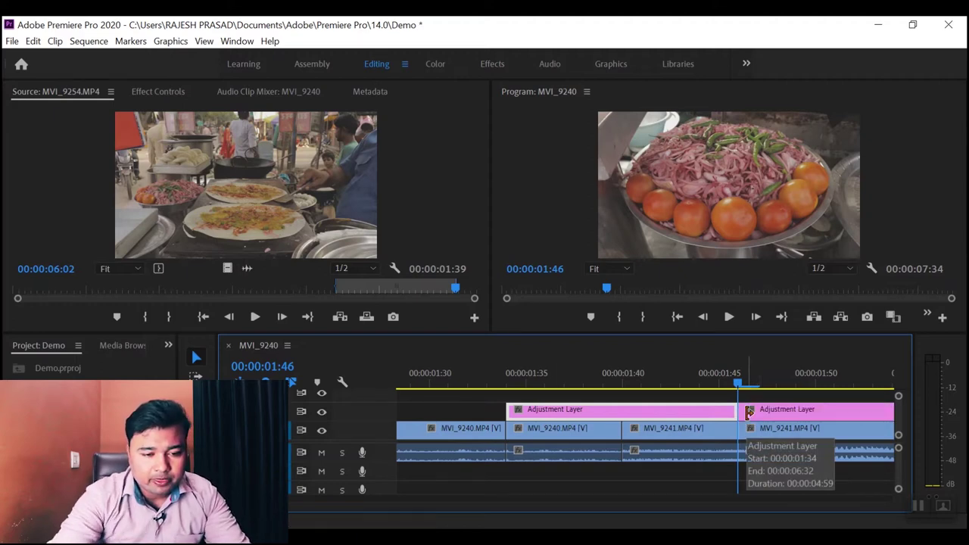
left_click(807, 409)
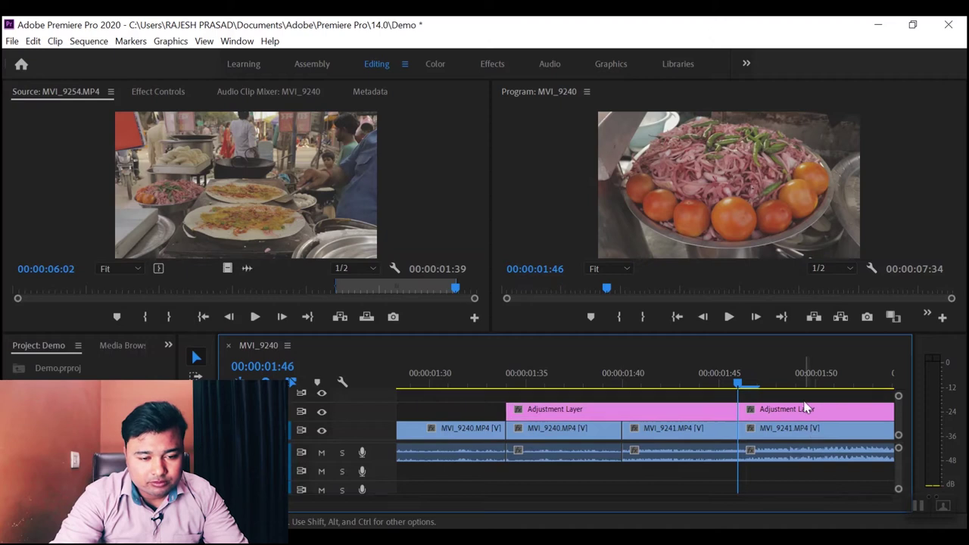
key("Delete")
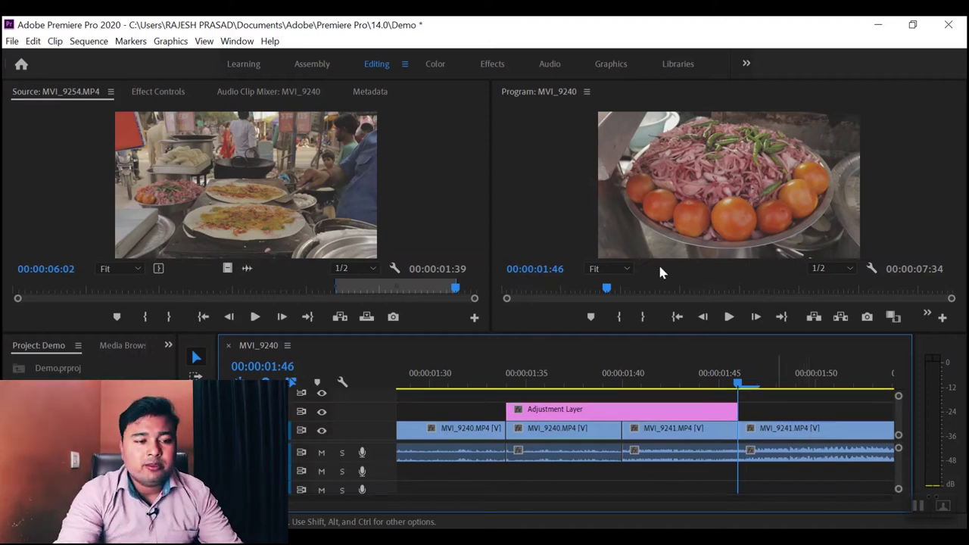
left_click(168, 346)
left_click(203, 425)
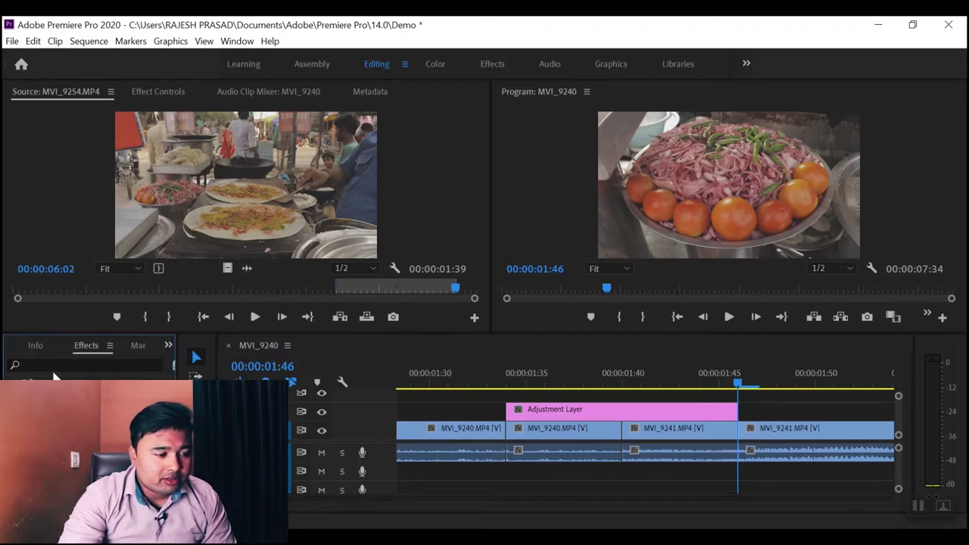
Filter the Effects list by 'ora' to reveal the Orange83.com Transition pack #3 presets
left_click(66, 364)
type("ora")
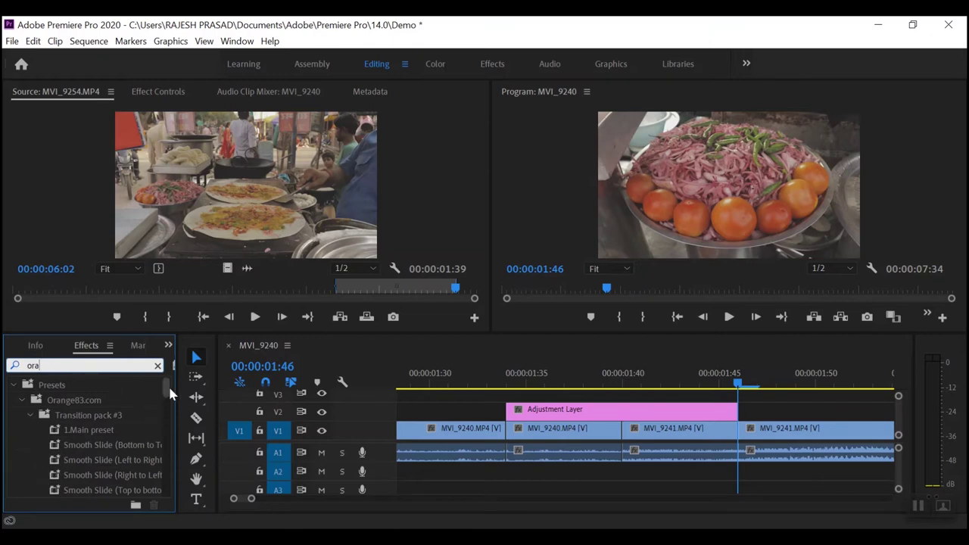
left_click_drag(167, 387, 163, 406)
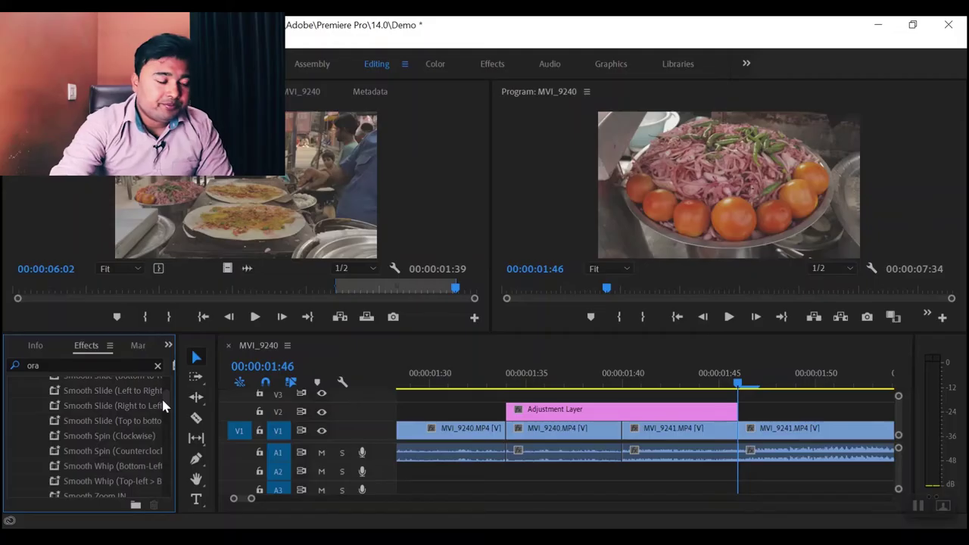
scroll(94, 403, "up", 2)
scroll(94, 403, "up", 2)
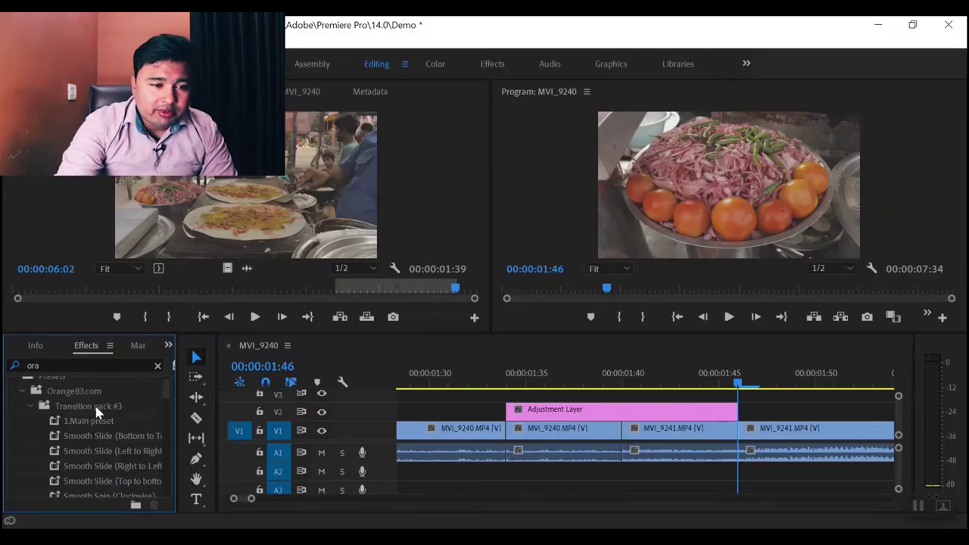
Play the sequence from the start, return to the first cut, and select the 1.Main preset
left_click_drag(737, 385, 228, 388)
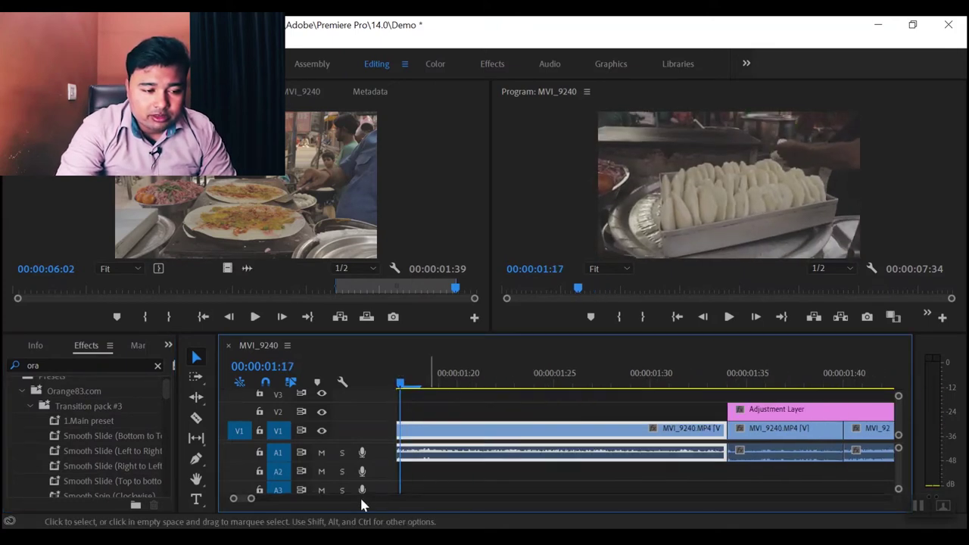
left_click_drag(251, 500, 316, 500)
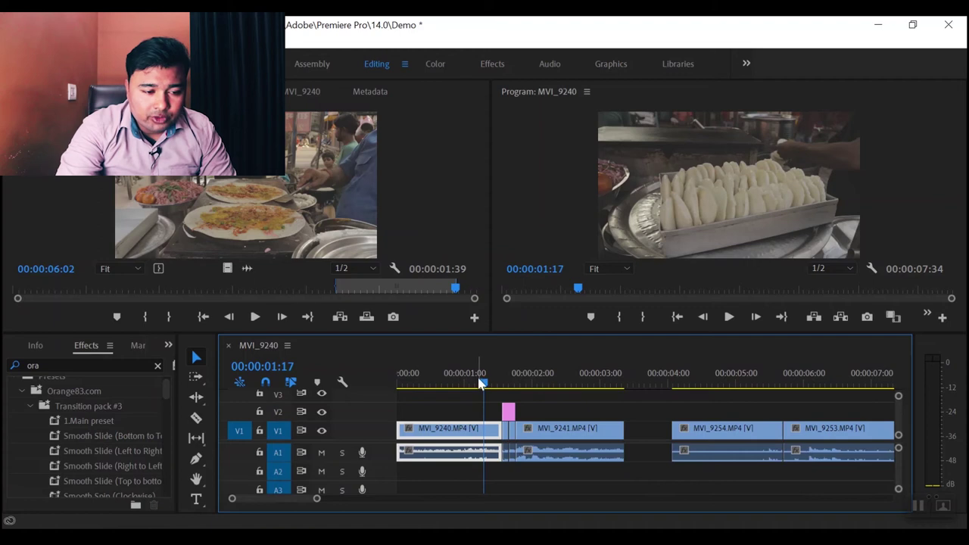
key("Home")
left_click(729, 318)
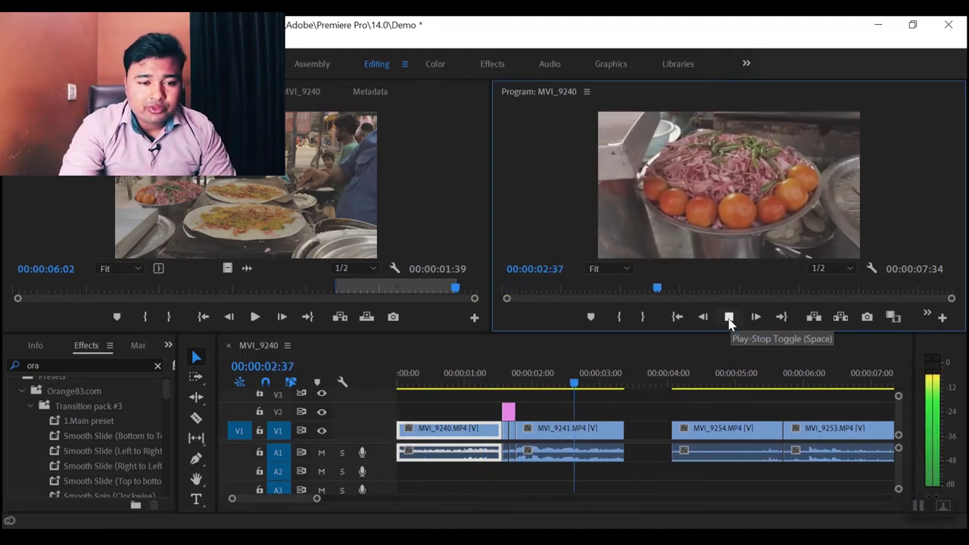
left_click(730, 318)
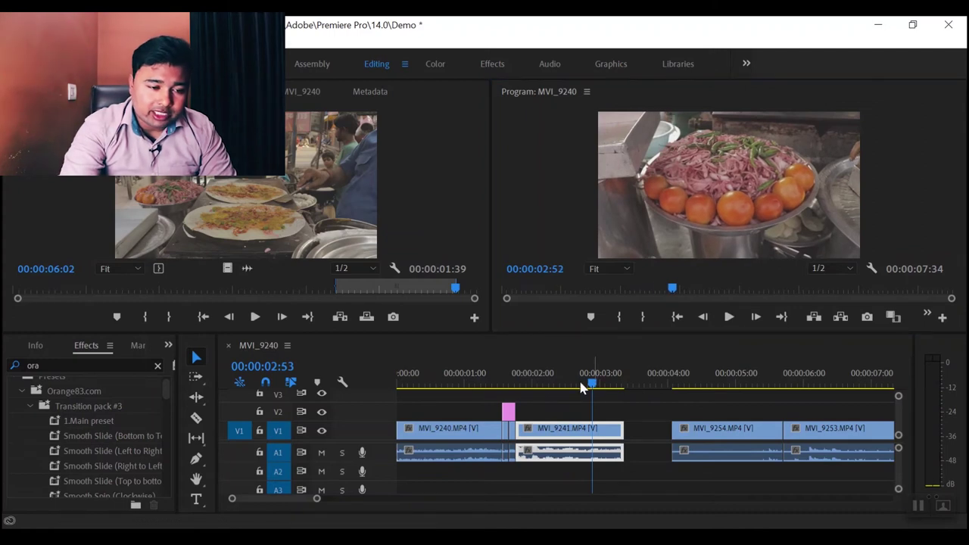
left_click_drag(583, 387, 506, 386)
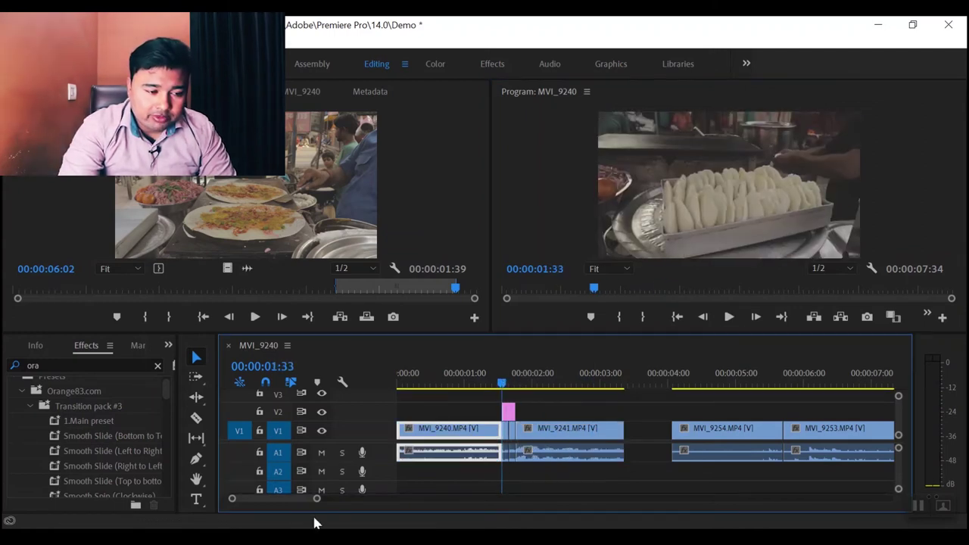
left_click_drag(318, 501, 286, 502)
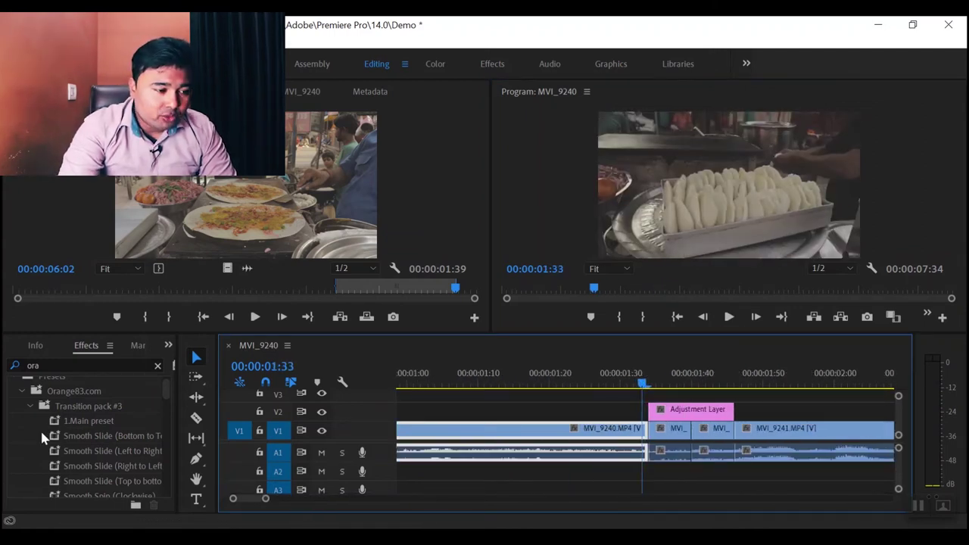
left_click(84, 426)
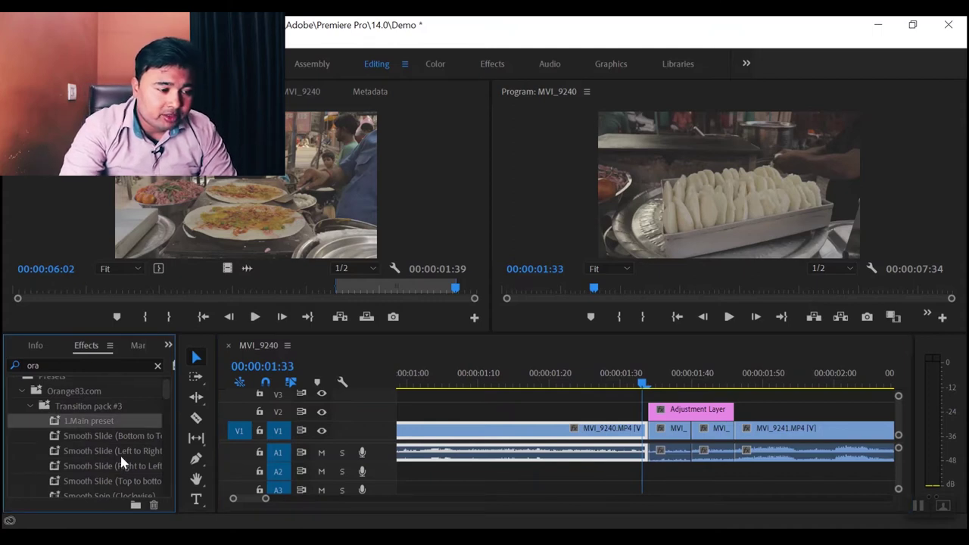
scroll(120, 453, "down", 2)
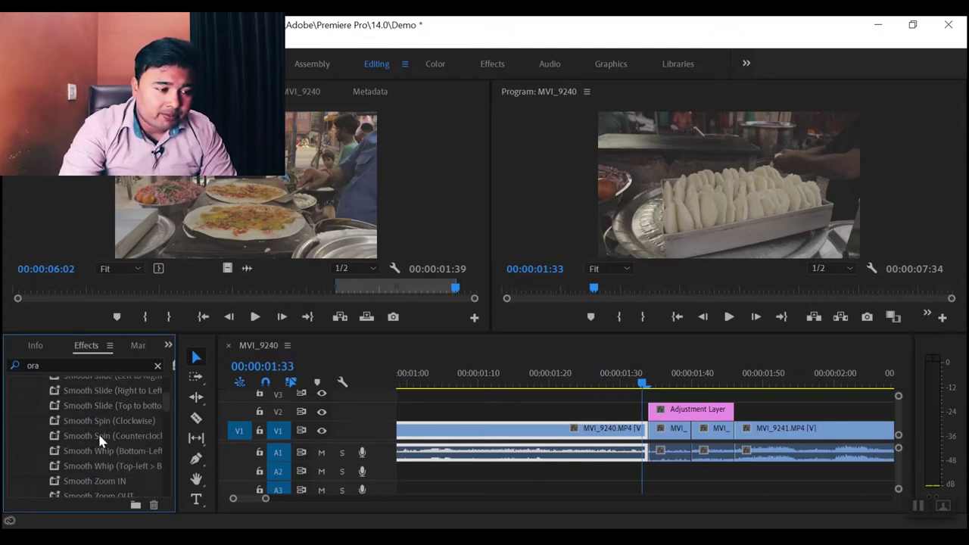
Drop 1.Main preset on the clip under the cut and Smooth Zoom OUT on the adjustment layer, then render
scroll(99, 437, "up", 3)
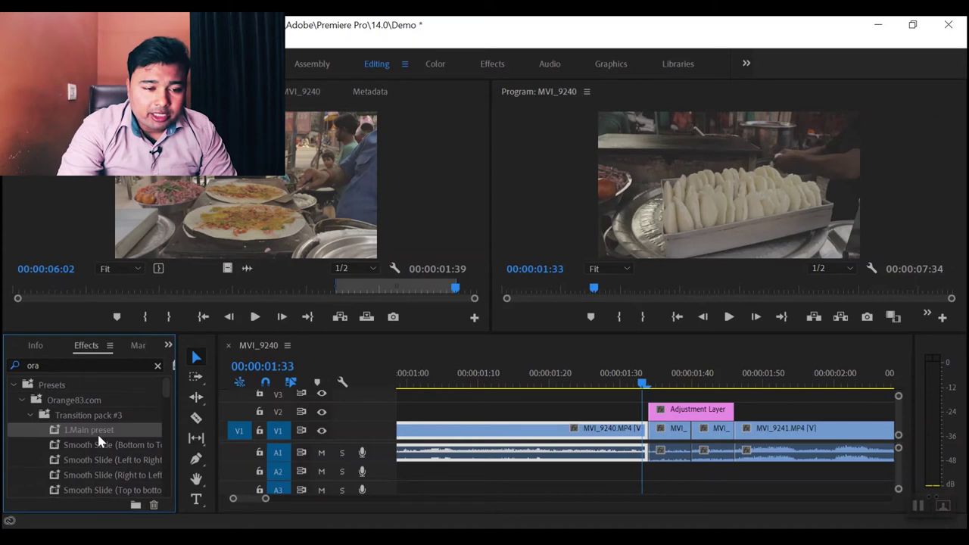
left_click_drag(118, 433, 678, 441)
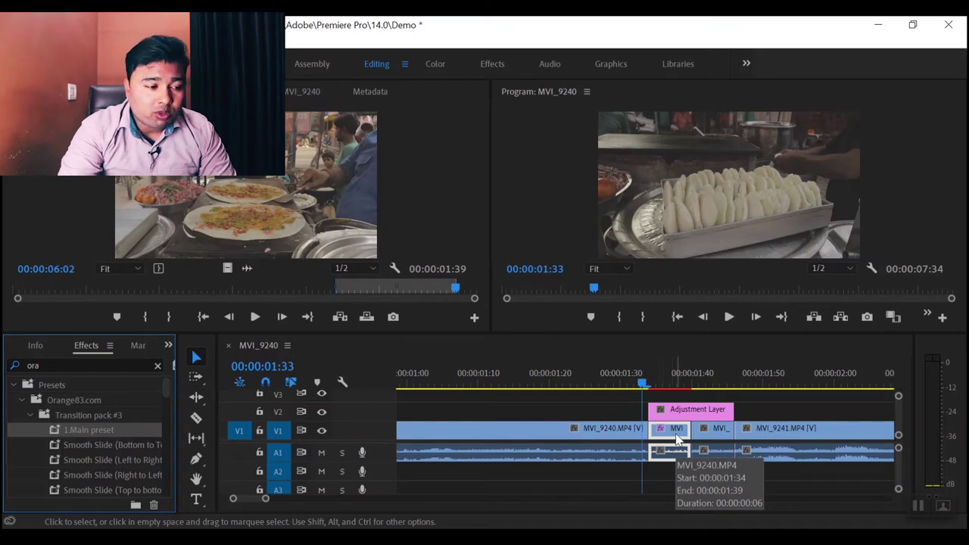
scroll(50, 434, "down", 4)
scroll(50, 434, "down", 4)
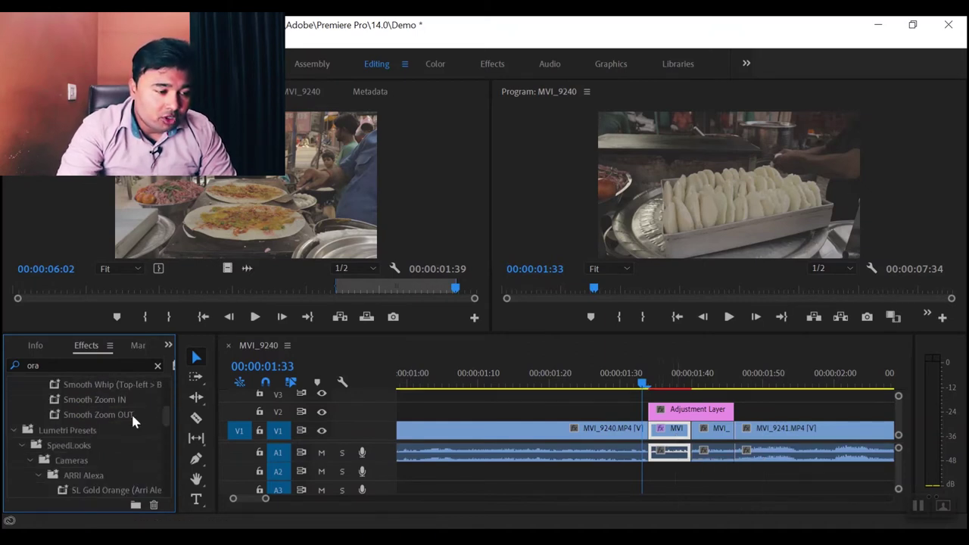
left_click_drag(84, 417, 680, 413)
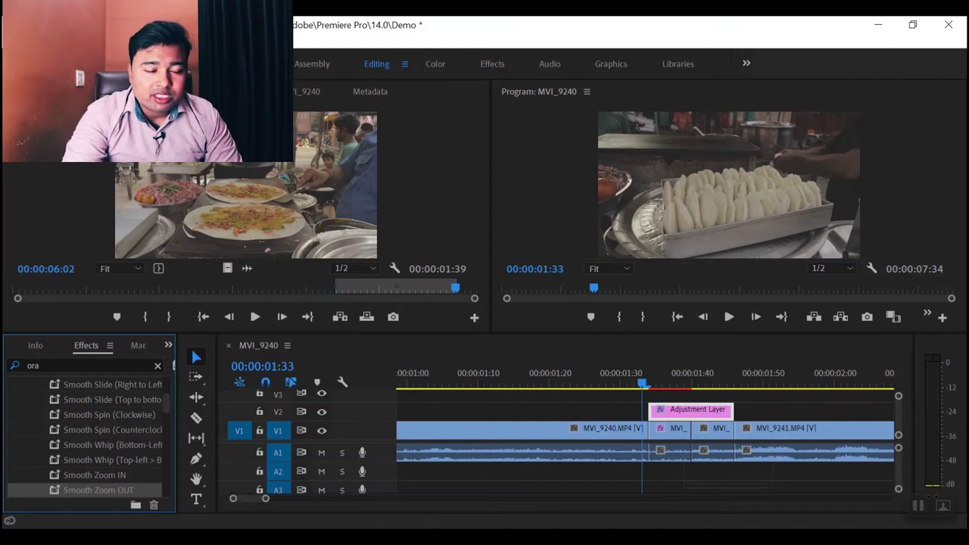
key("Return")
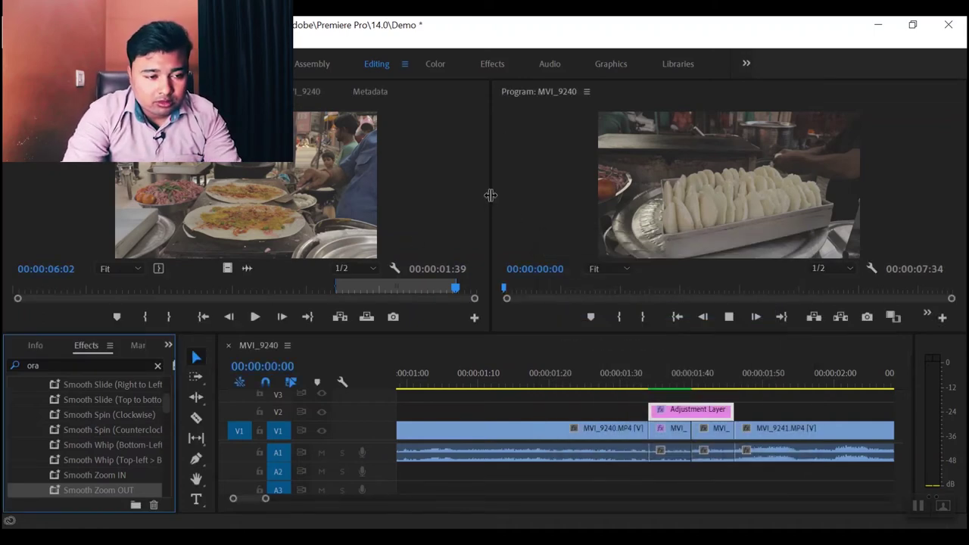
Enlarge the Program monitor and play through the first Smooth Zoom OUT transition
left_click_drag(489, 191, 110, 207)
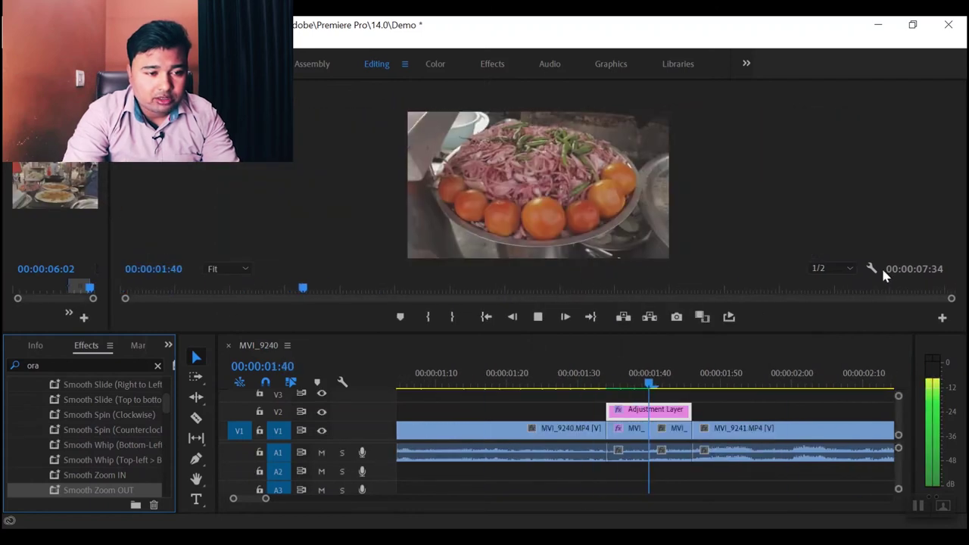
left_click(863, 296)
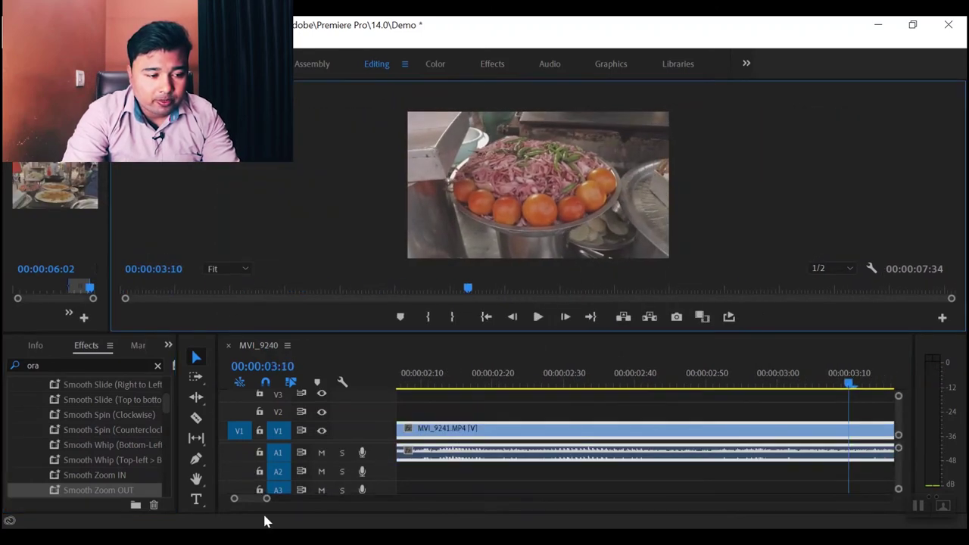
left_click_drag(267, 500, 359, 500)
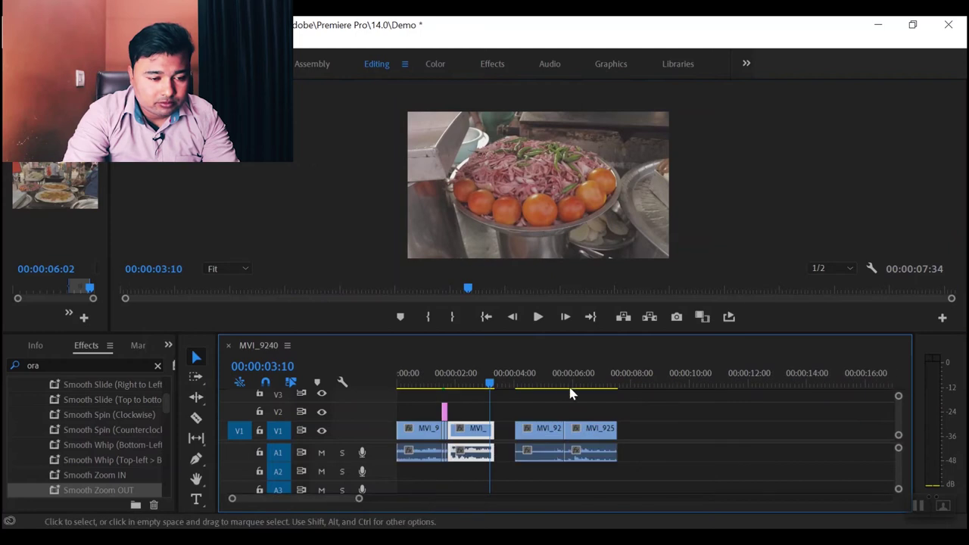
left_click_drag(490, 384, 428, 385)
left_click(537, 318)
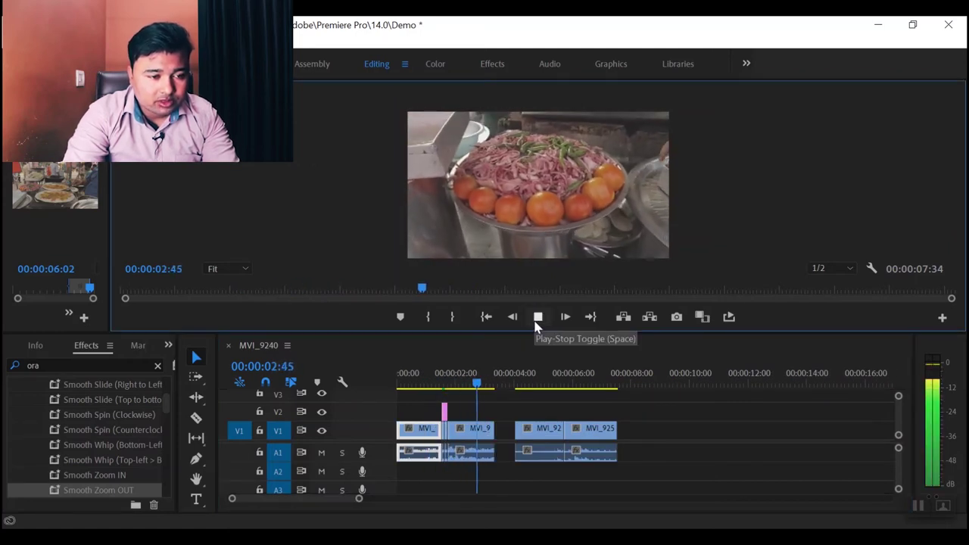
left_click(537, 318)
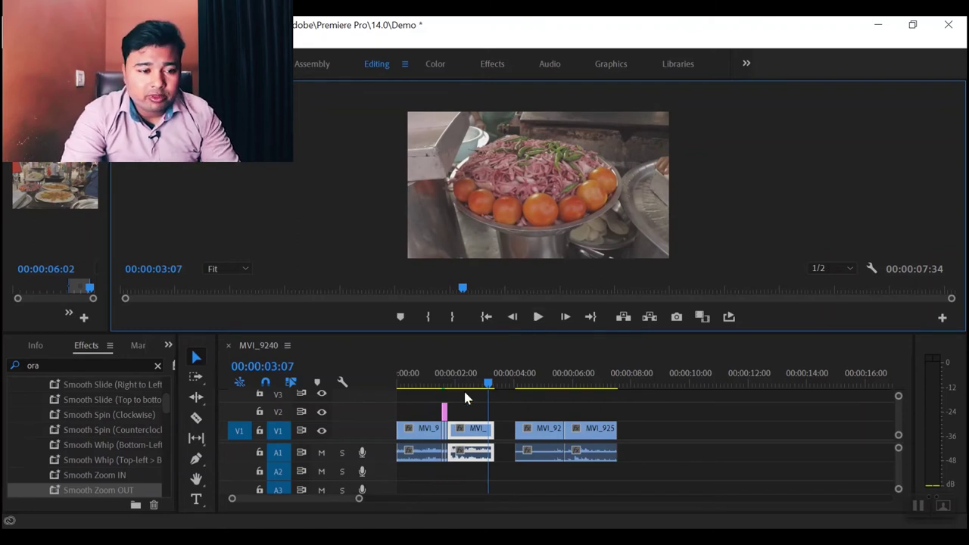
Replay the first transition, then play through the MVI_9254/MVI_9253 cut
left_click_drag(487, 383, 426, 383)
left_click(538, 318)
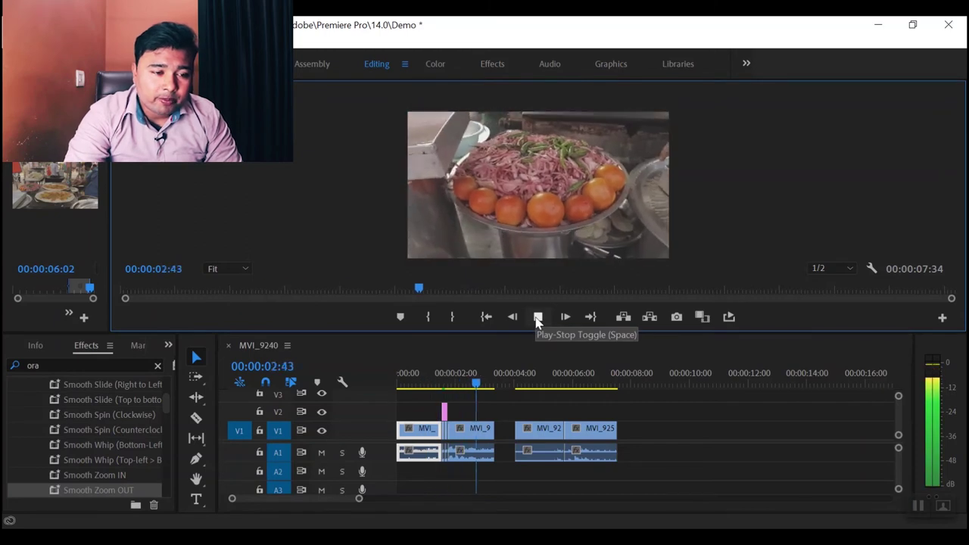
left_click(538, 318)
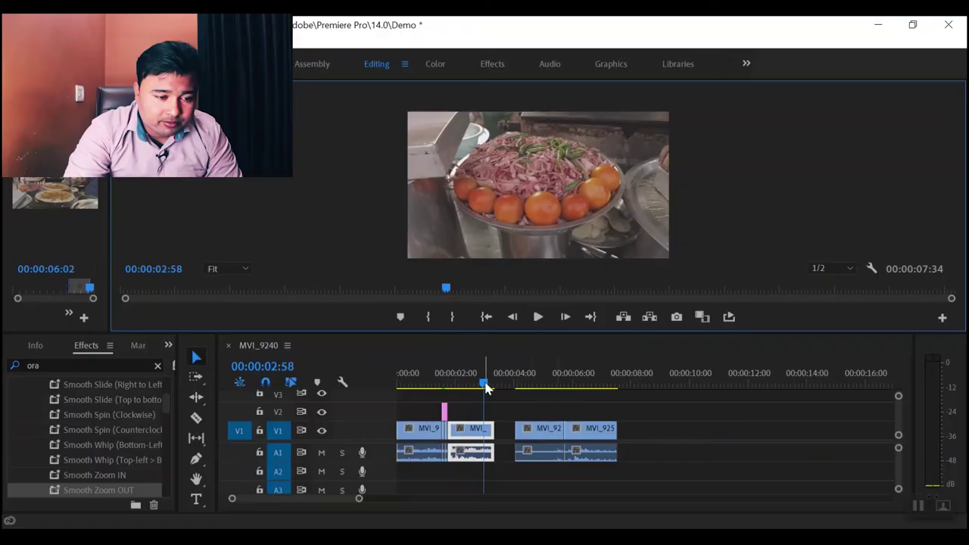
mouse_move(485, 385)
left_mouse_down()
mouse_move(564, 389)
mouse_move(530, 386)
left_mouse_up()
left_click(538, 316)
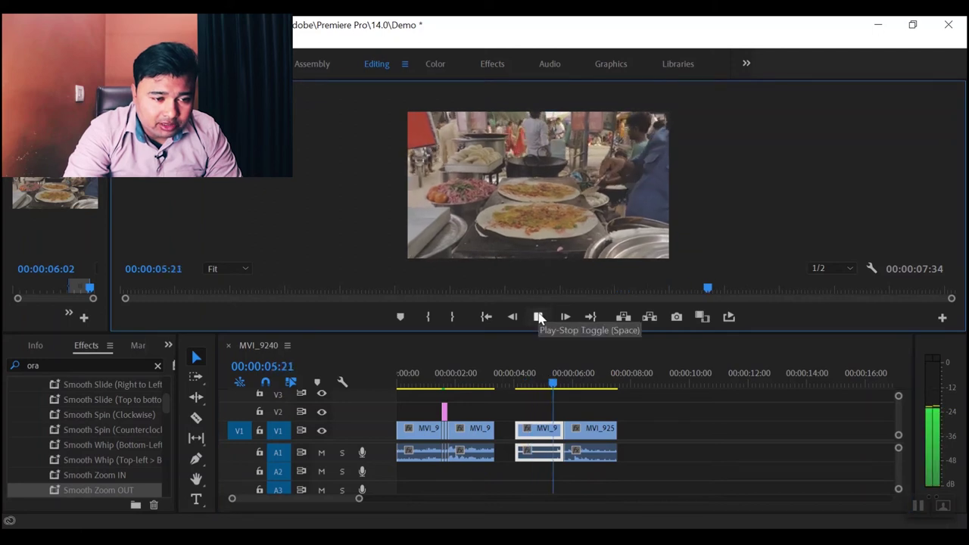
Add an edit point six frames before the MVI_9254/MVI_9253 cut, at 00:00:05:37
left_click(539, 316)
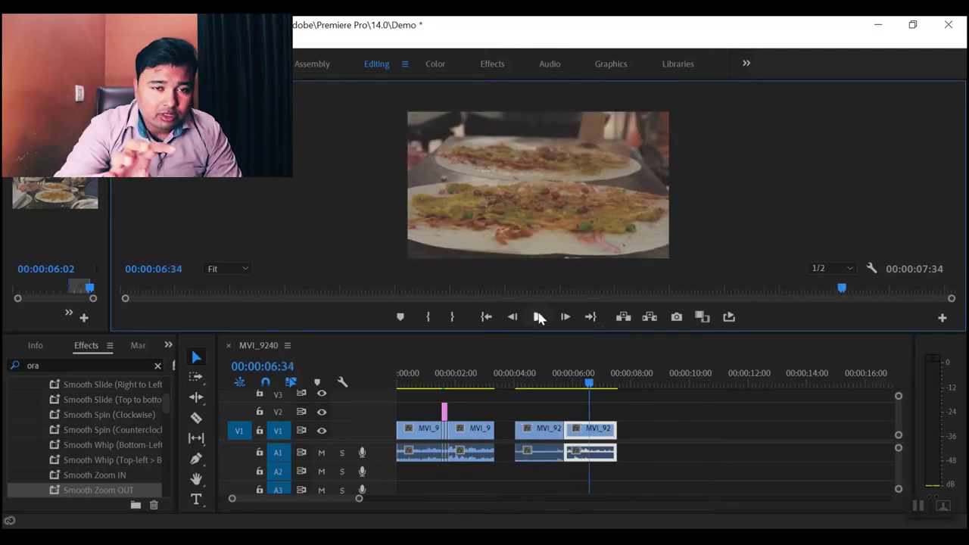
left_click(563, 374)
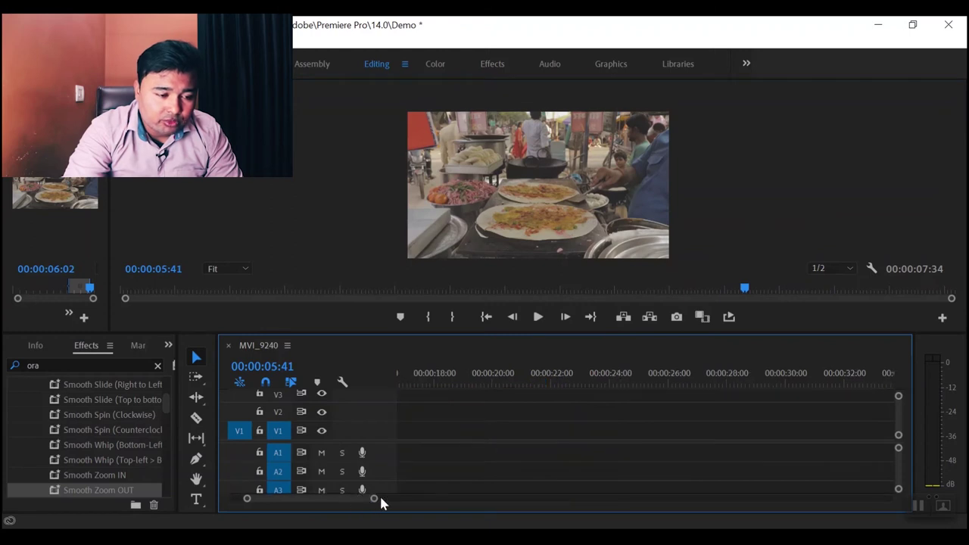
mouse_move(372, 499)
left_mouse_down()
mouse_move(438, 505)
mouse_move(378, 501)
left_mouse_up()
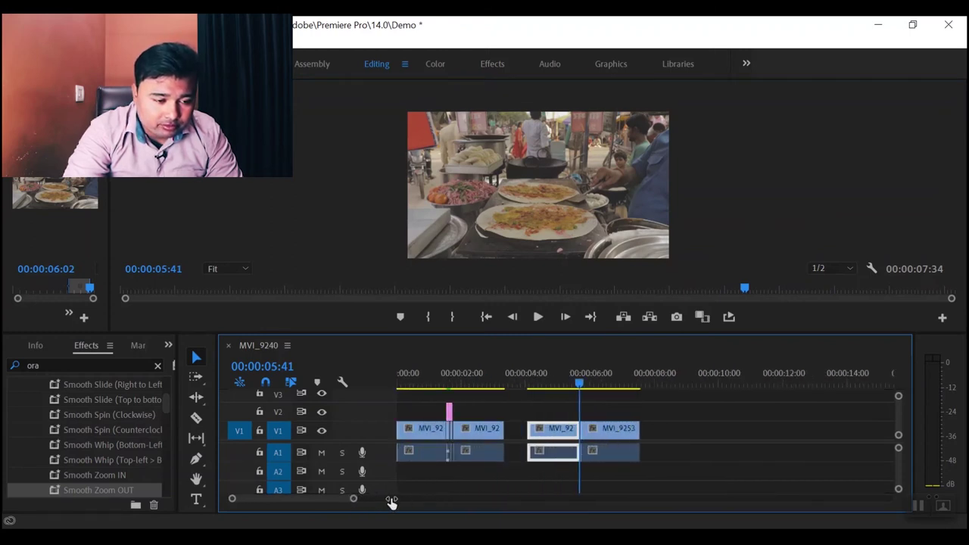
key("Right")
key("Right")
key("Right")
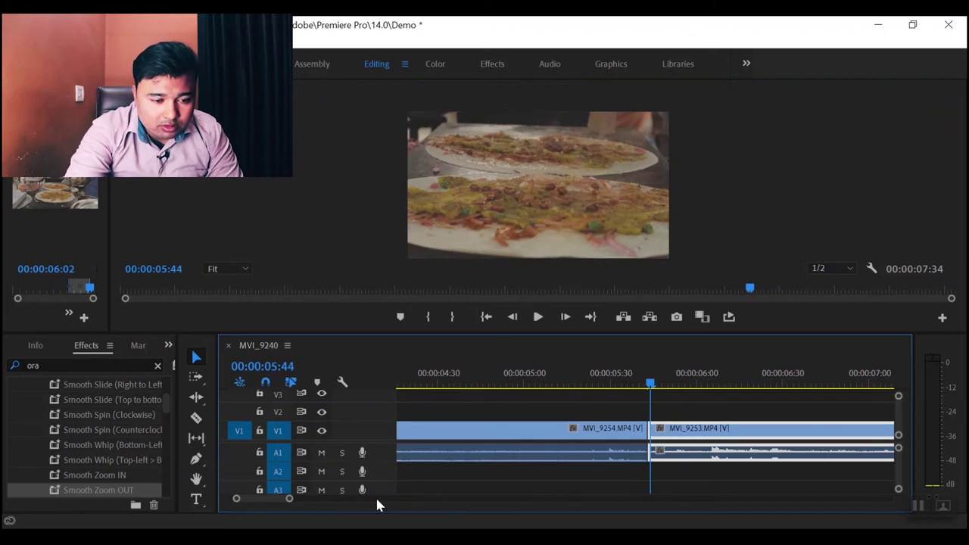
key("Left")
key("Left")
key("Right")
key("Right")
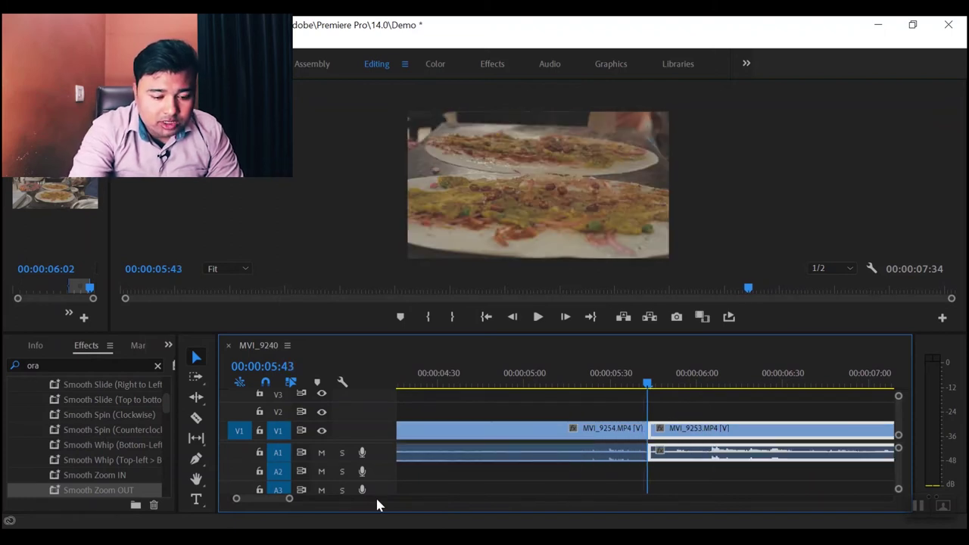
key("Left")
key("Left")
key("Left")
key("Left")
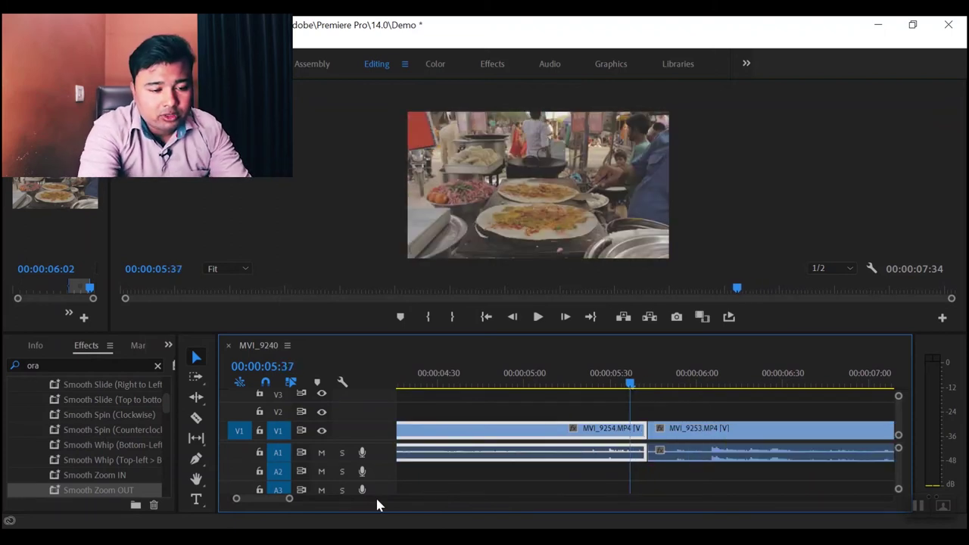
key("ctrl+d")
Add another edit point six frames after the cut, at 00:00:05:49
key("ctrl+shift+d")
key("Right")
key("Right")
key("Right")
key("Right")
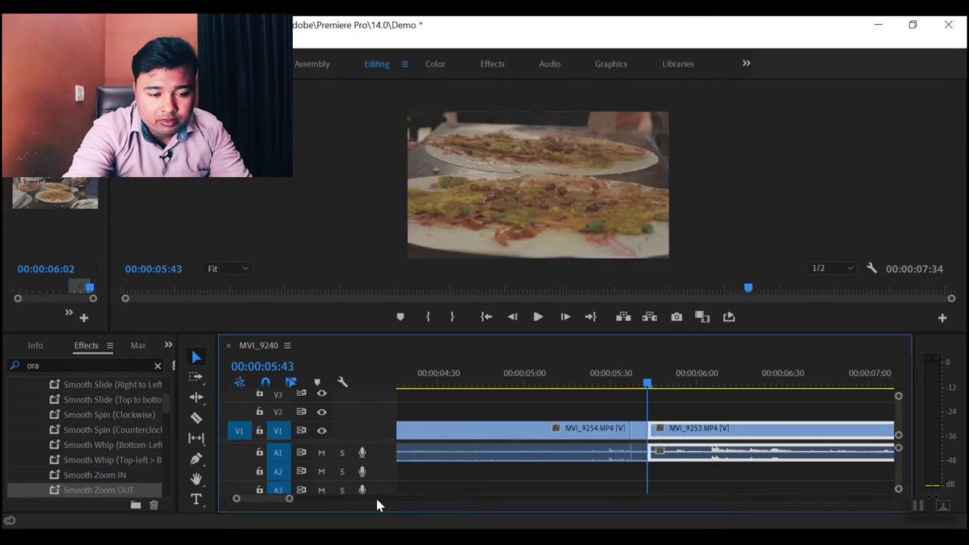
key("Right")
key("Right")
key("Right")
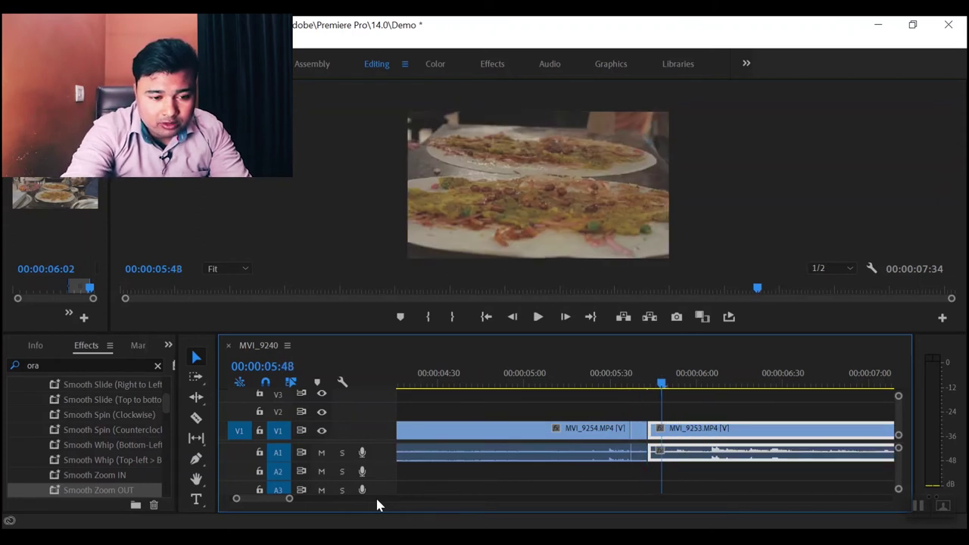
key("Right")
key("ctrl+k")
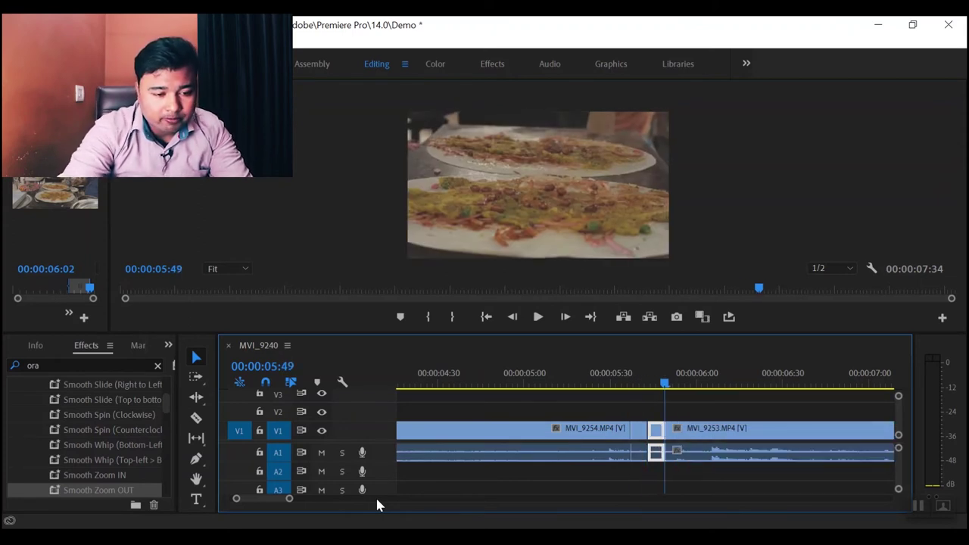
Place an adjustment layer on V2 over the second cut and trim off its trailing part
left_click(169, 346)
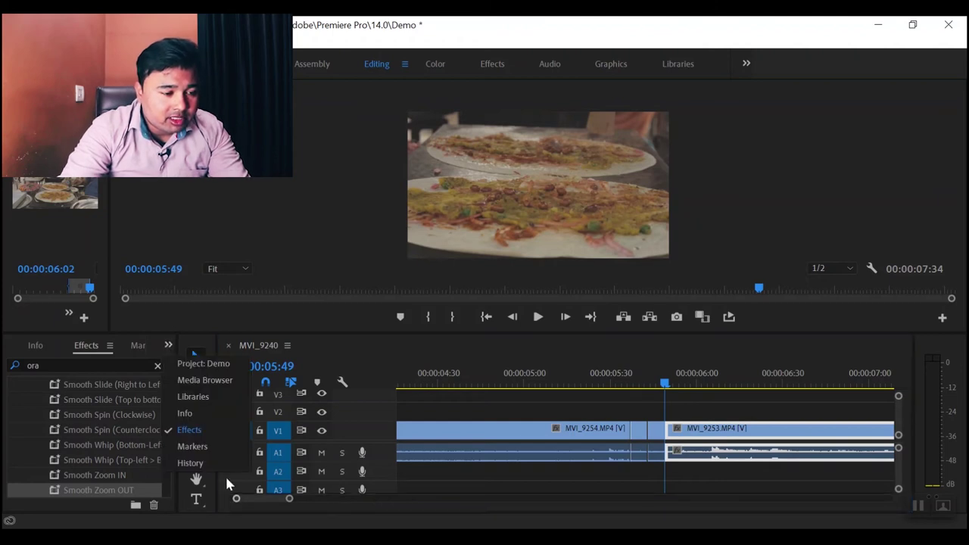
left_click(200, 363)
scroll(89, 443, "down", 1)
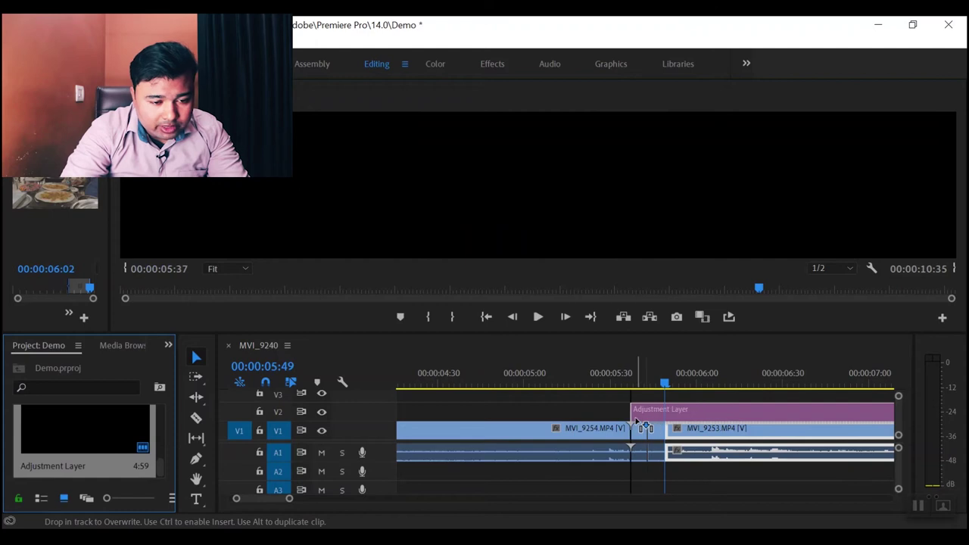
left_click_drag(409, 453, 641, 426)
left_click(704, 417)
key("ctrl+k")
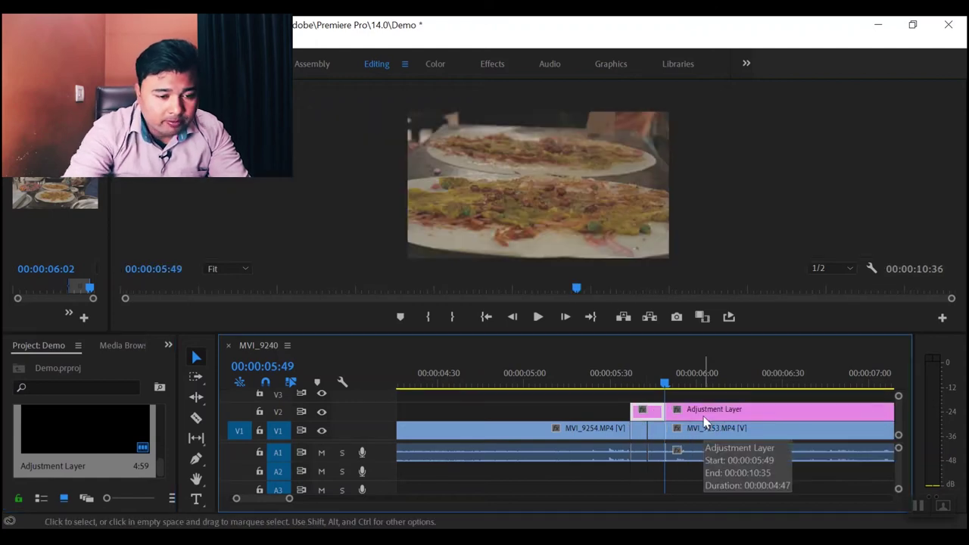
key("Delete")
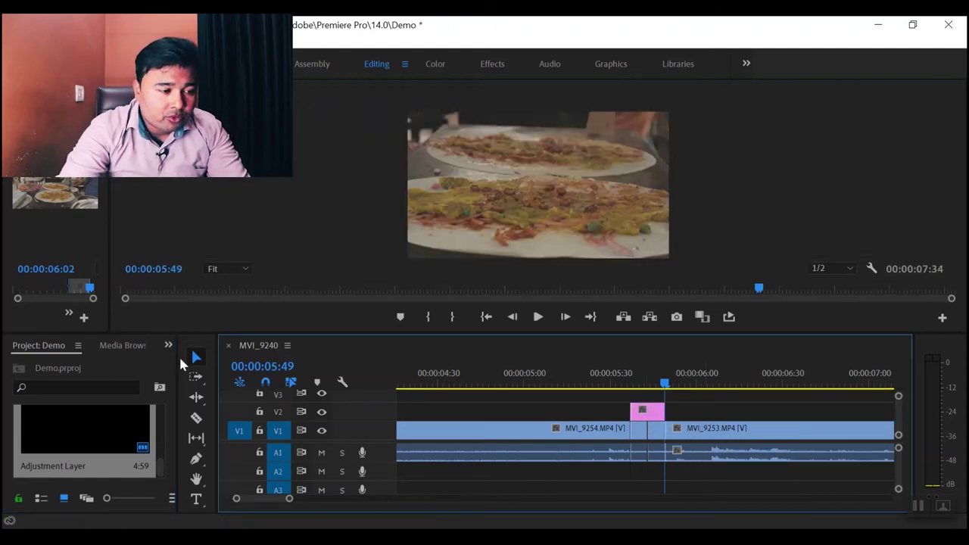
Apply Smooth Zoom IN to the short adjustment layer and 1.Main preset at the cut, then render
left_click(168, 344)
left_click(189, 428)
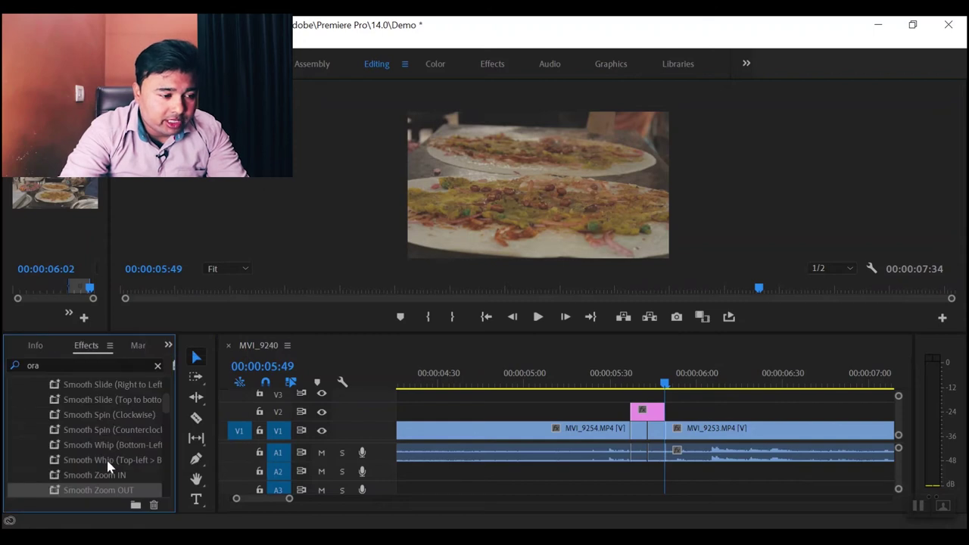
left_click(89, 479)
left_click_drag(100, 479, 656, 417)
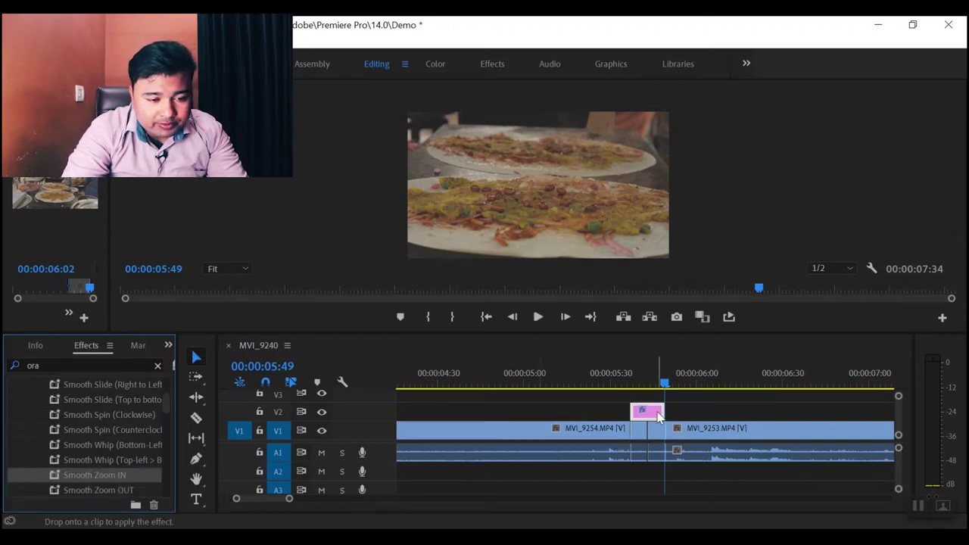
scroll(94, 400, "up", 3)
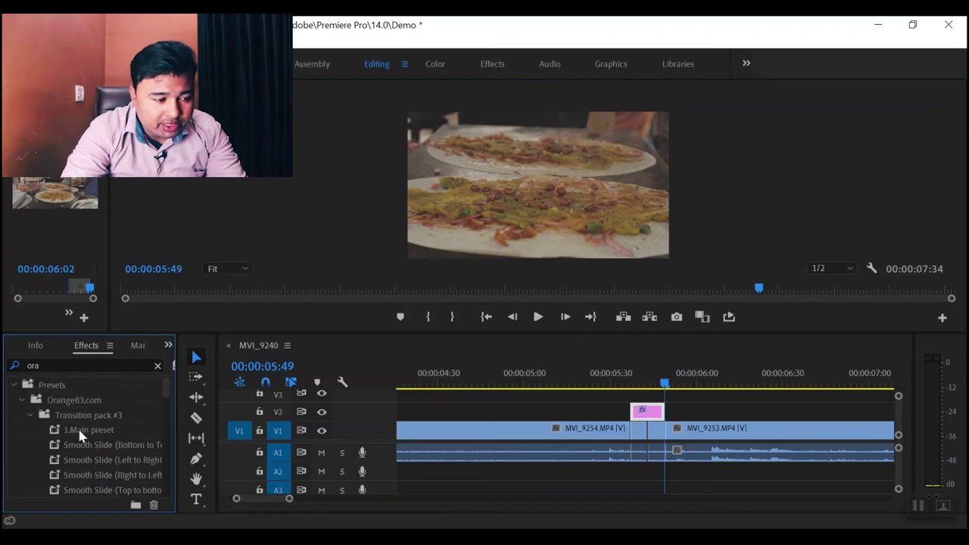
mouse_move(77, 429)
left_mouse_down()
mouse_move(663, 430)
mouse_move(656, 434)
left_mouse_up()
key("Return")
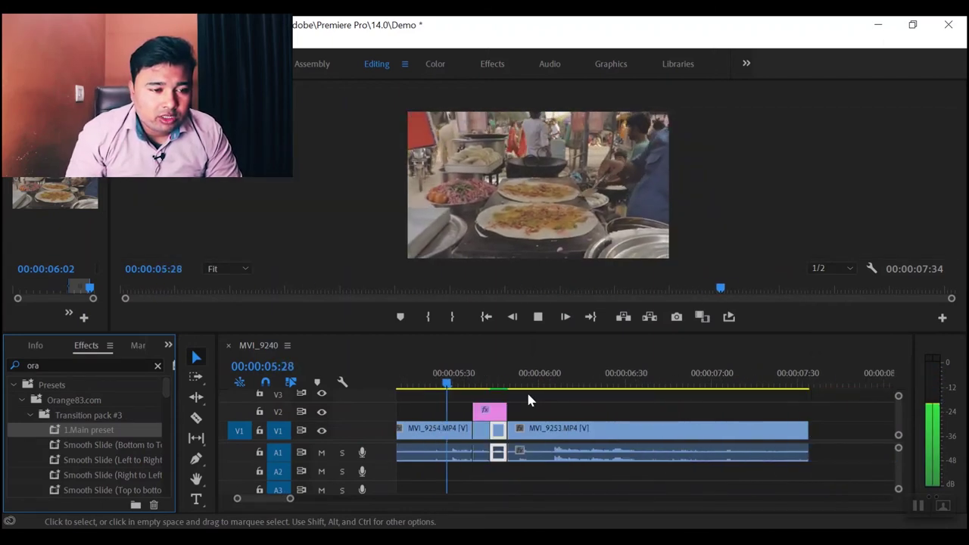
Play the zoom-in transition over the second cut twice to review it
key("space")
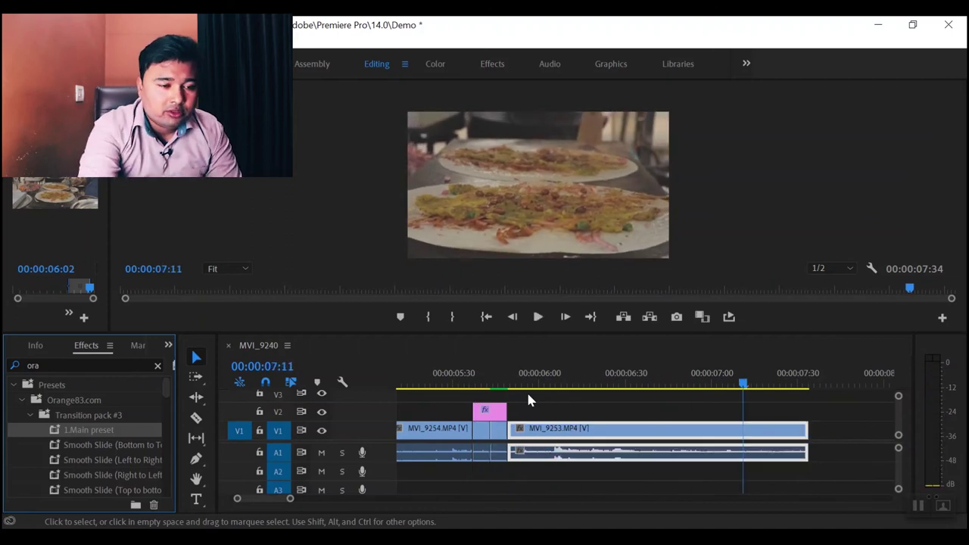
left_click_drag(746, 397, 378, 384)
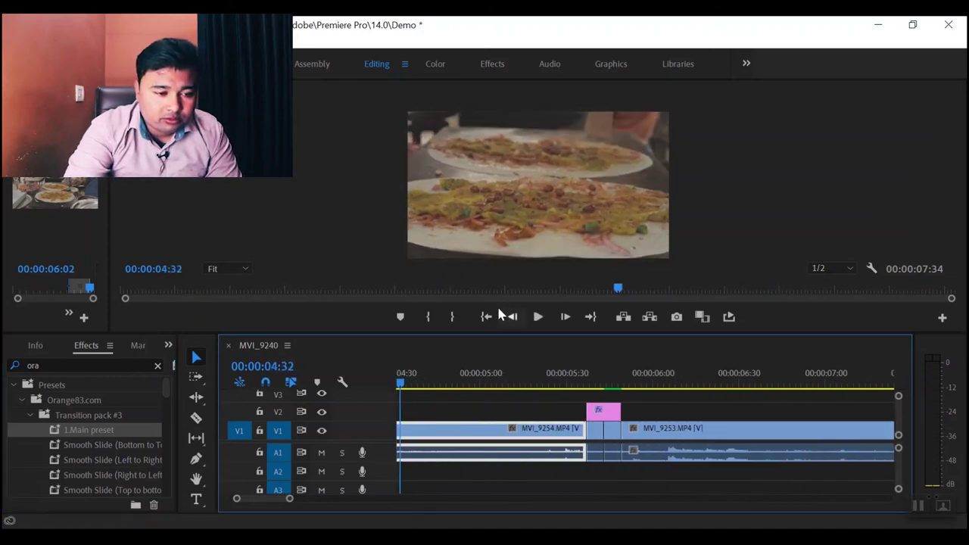
left_click(533, 318)
left_click(535, 318)
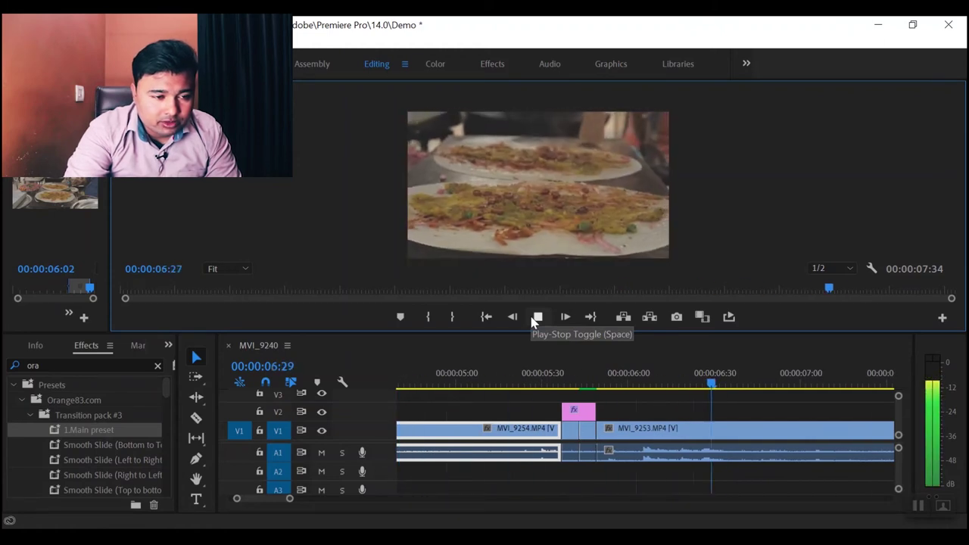
left_click(535, 318)
left_click_drag(764, 390, 433, 382)
left_click(536, 318)
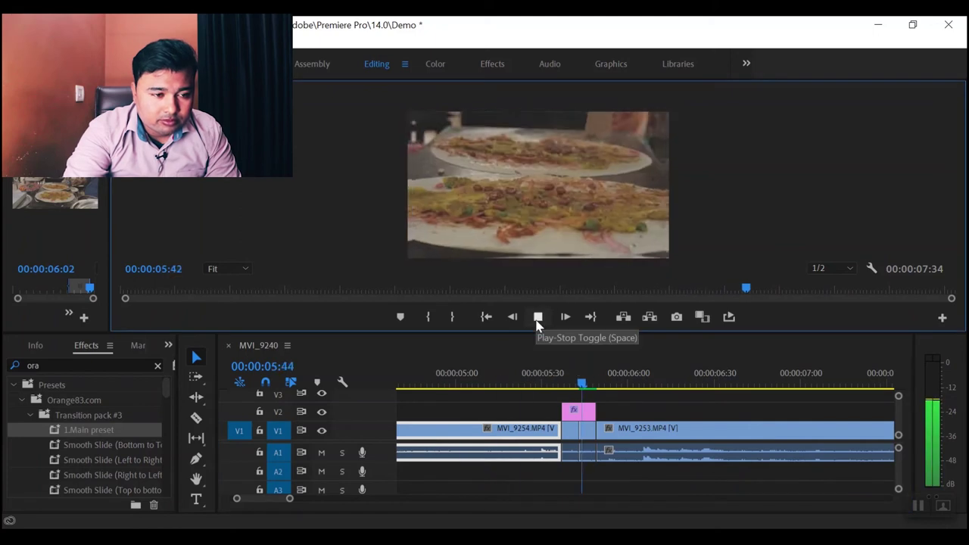
left_click(537, 318)
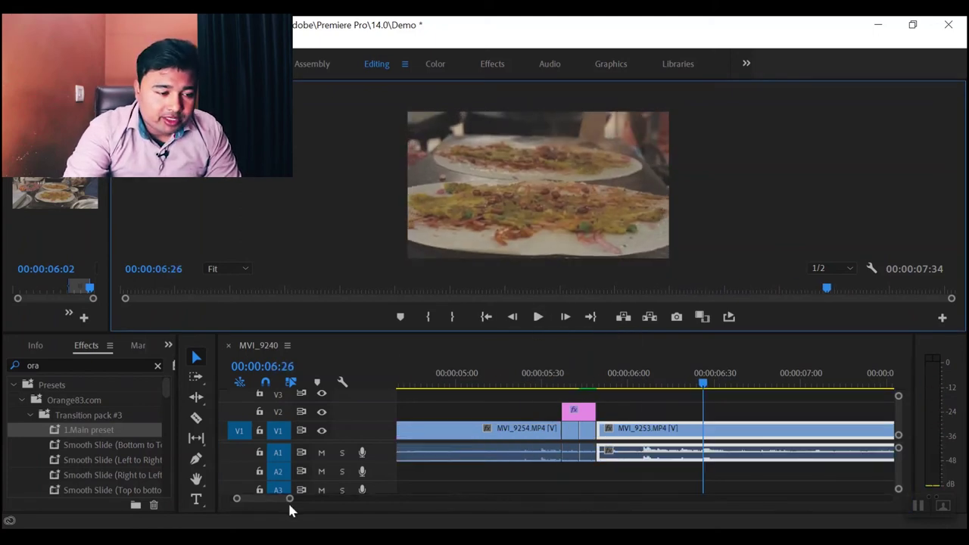
Zoom the timeline out and switch the side panel back to the Demo project bin
left_click_drag(290, 499, 419, 499)
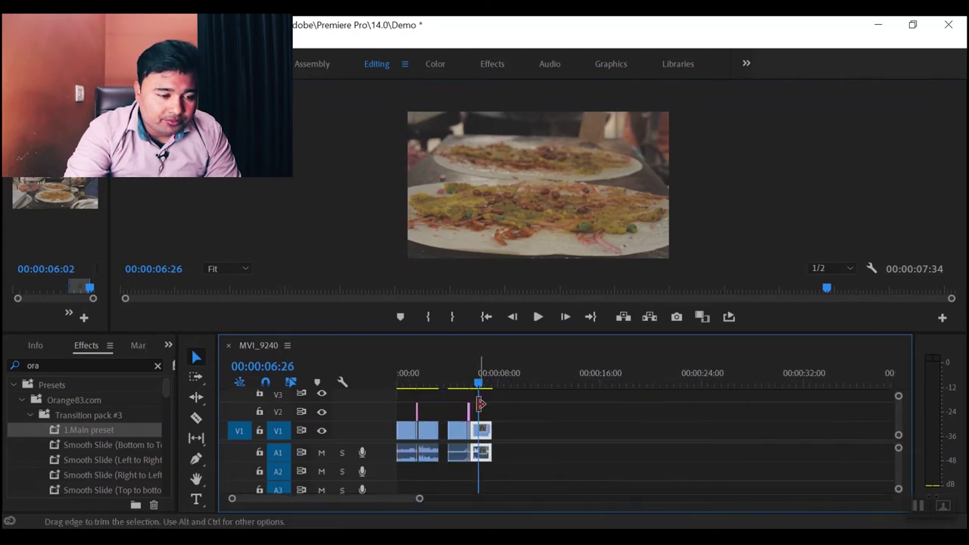
left_click(169, 345)
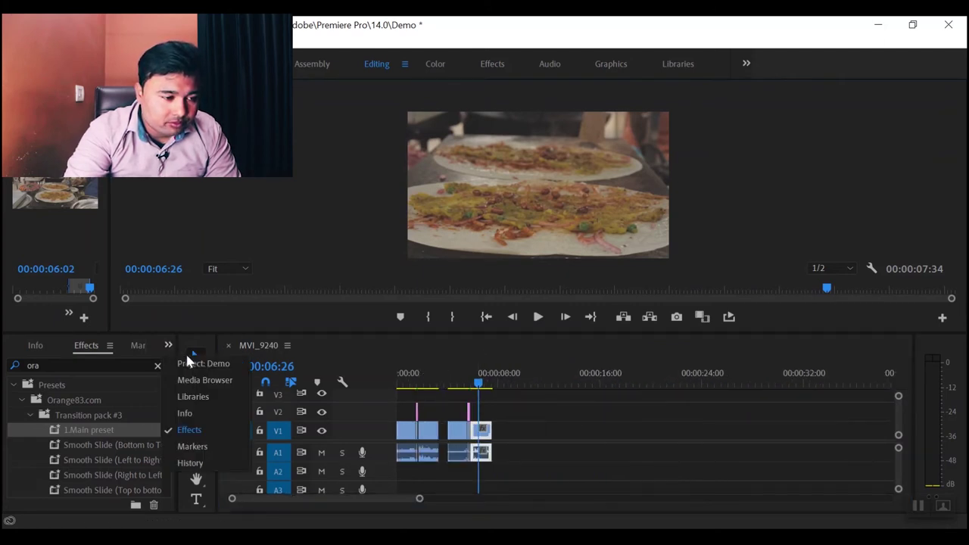
left_click(205, 361)
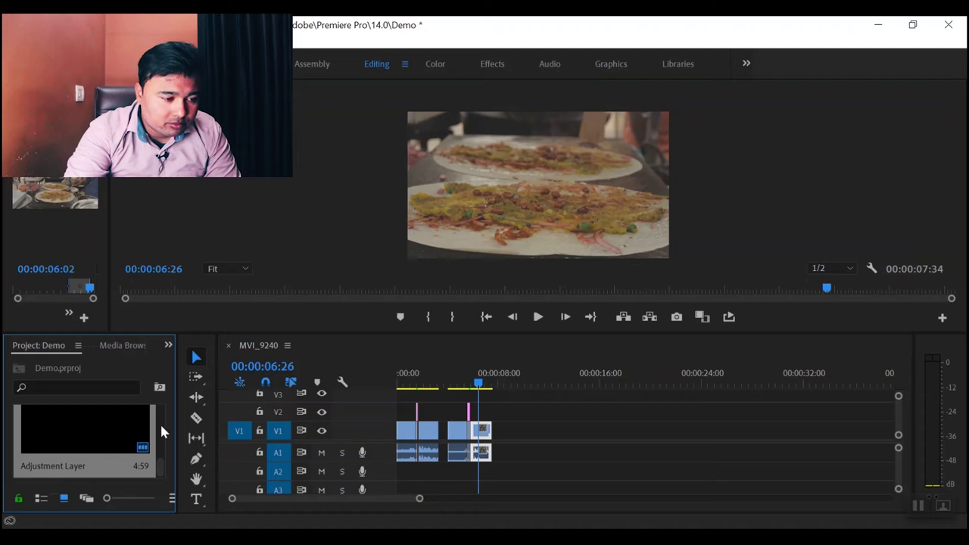
Import MVI_9251 from the Ballia Food And Vlog folder and drag it onto V1 after MVI_9253
scroll(160, 426, "down", 2)
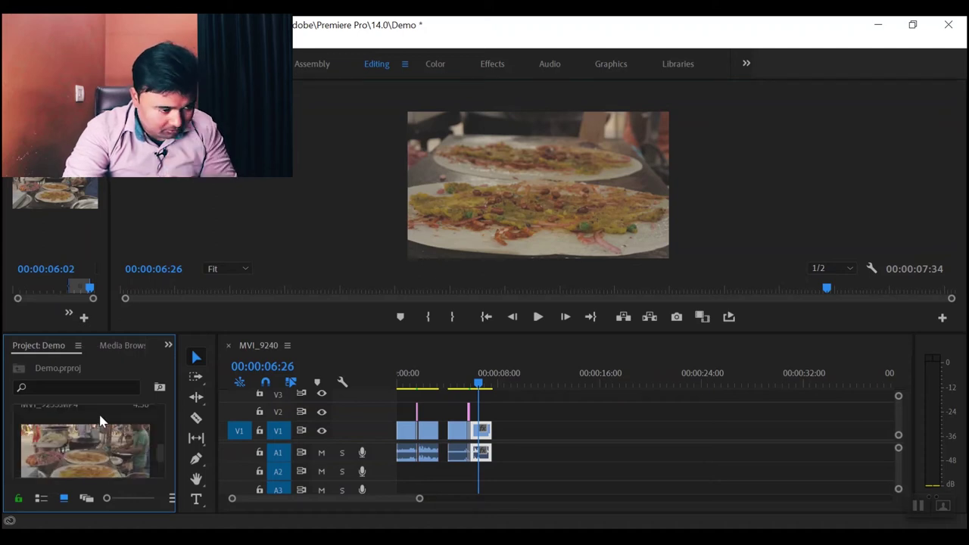
key("ctrl+i")
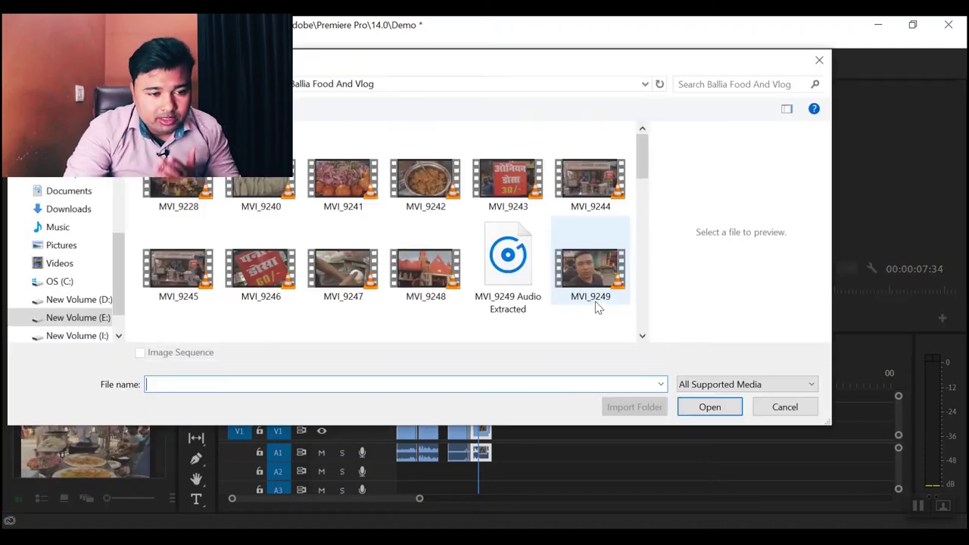
scroll(336, 259, "down", 2)
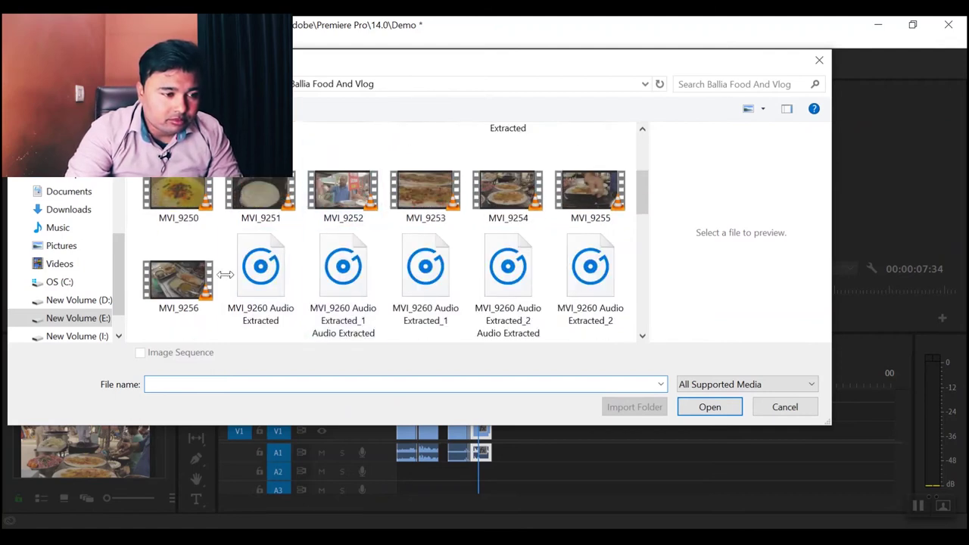
double_click(260, 198)
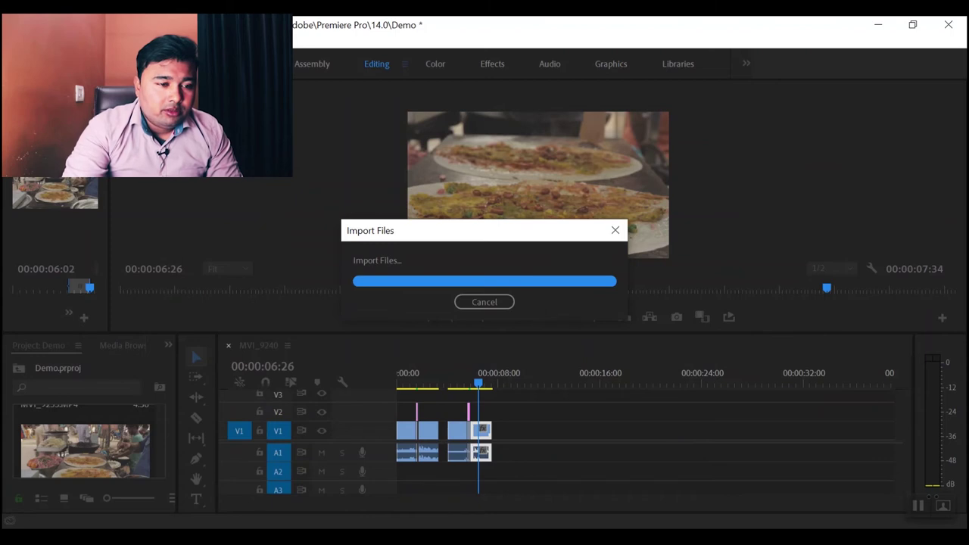
left_click_drag(91, 435, 492, 438)
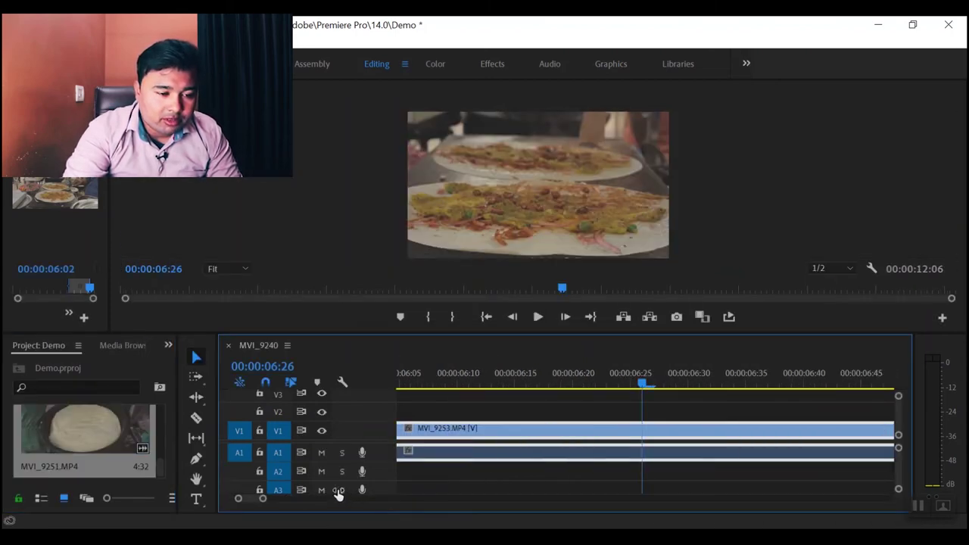
Show the Effects panel and play back the cut into MVI_9251
left_click_drag(419, 501, 326, 499)
left_click(168, 346)
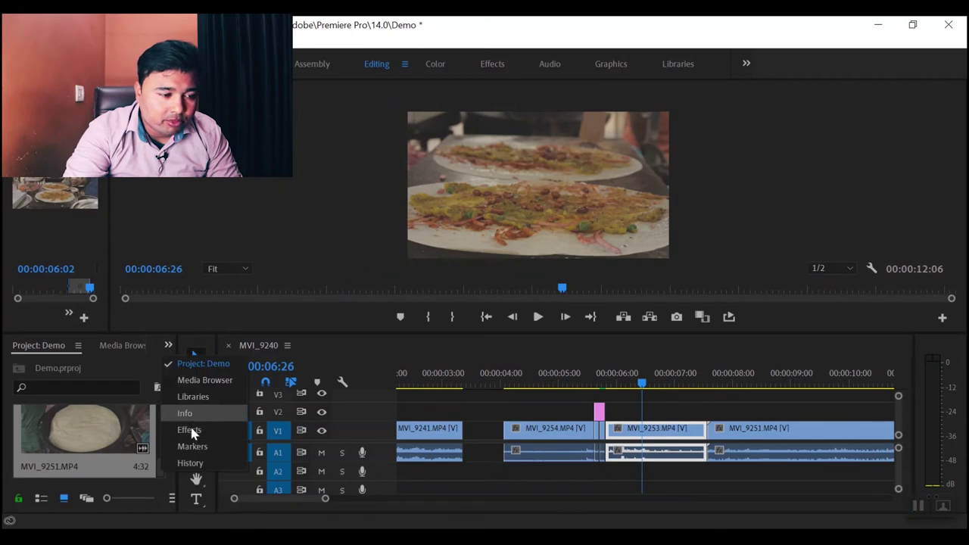
left_click(189, 430)
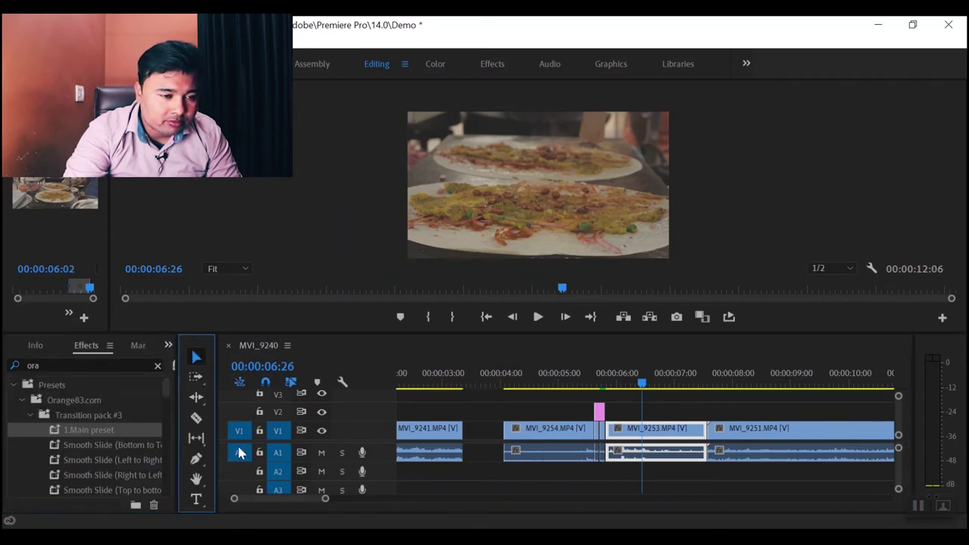
left_click(537, 318)
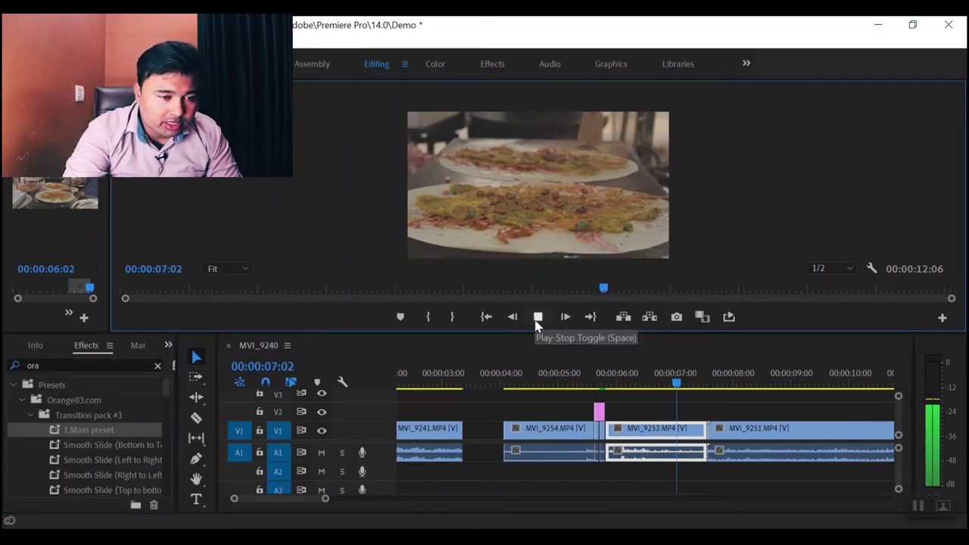
left_click(537, 318)
left_click(537, 318)
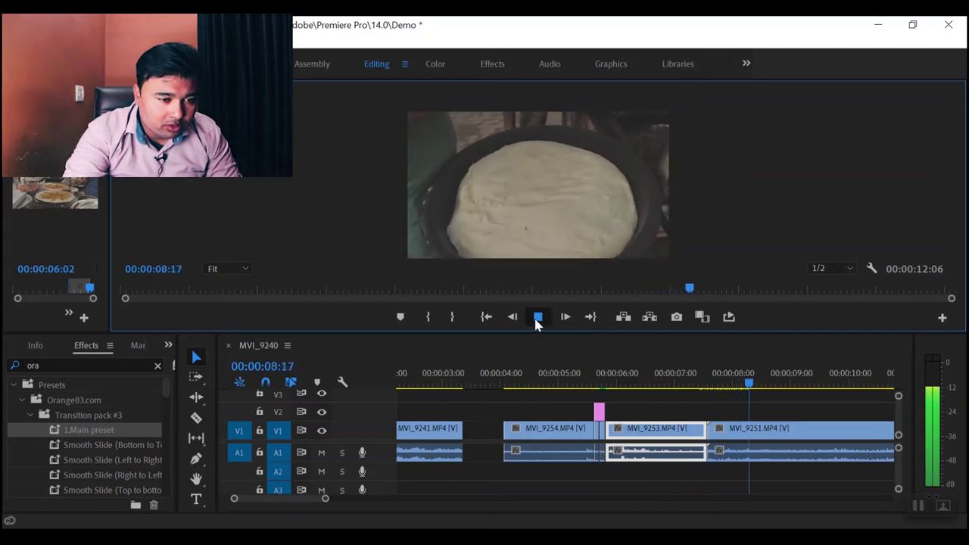
left_click(537, 318)
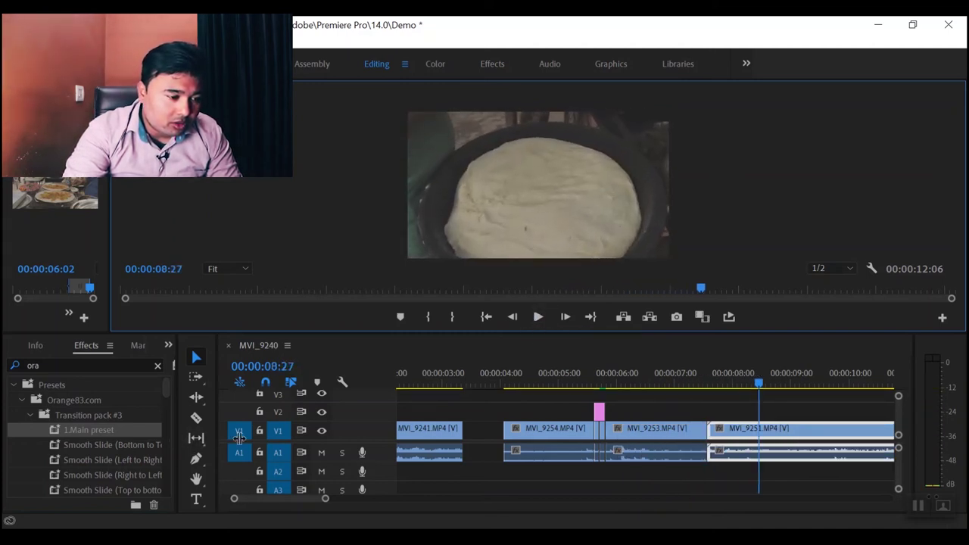
Select the Smooth Slide (Bottom to Top) preset and park the playhead at the MVI_9253–MVI_9251 cut
left_click_drag(179, 438, 283, 437)
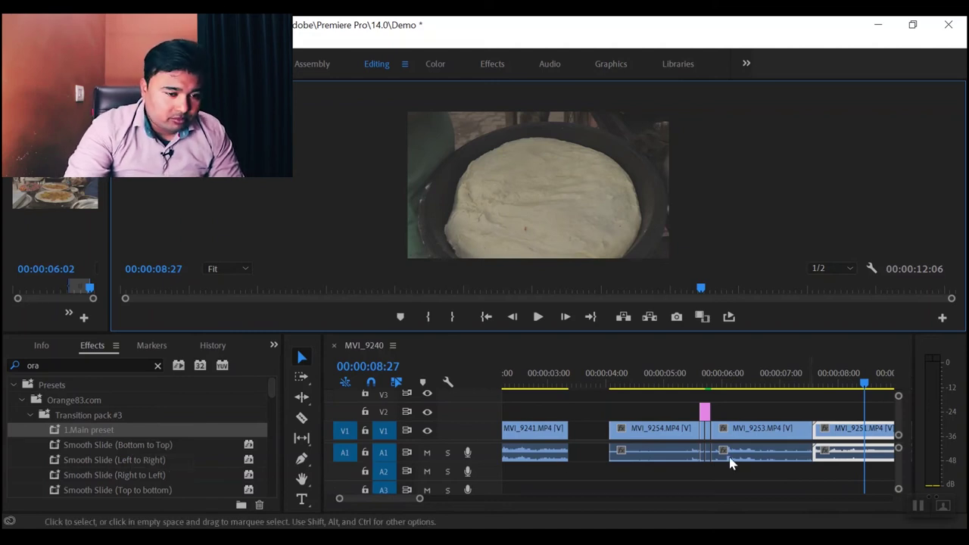
left_click(92, 443)
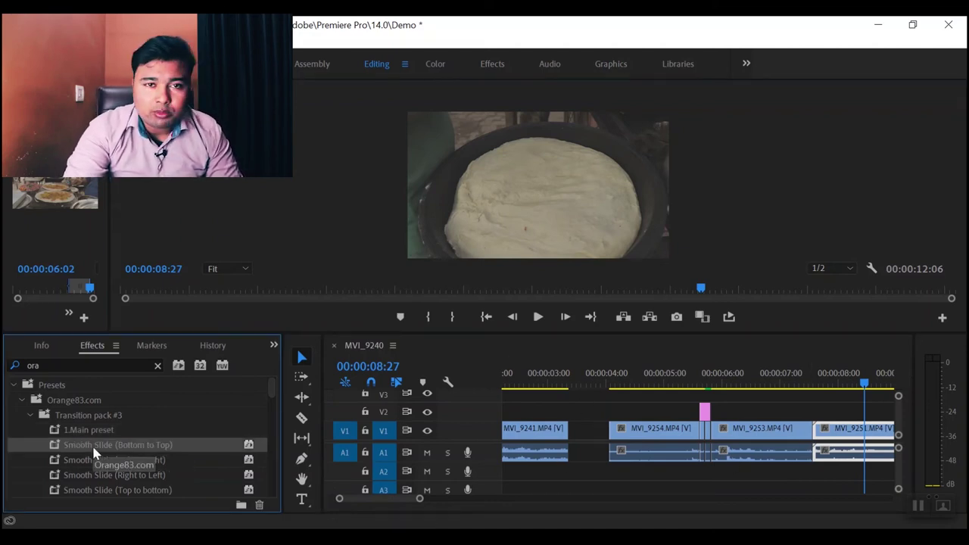
left_click_drag(863, 386, 813, 386)
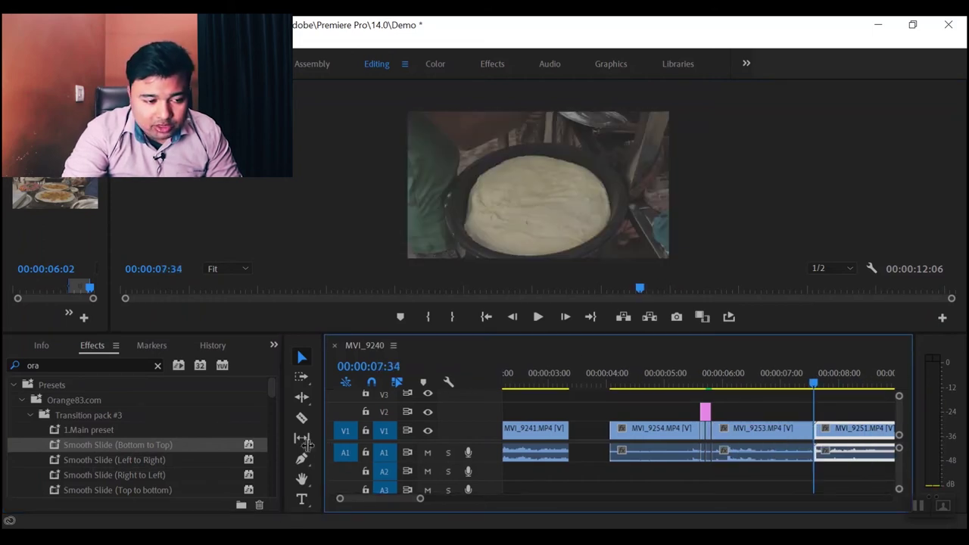
left_click_drag(321, 446, 175, 452)
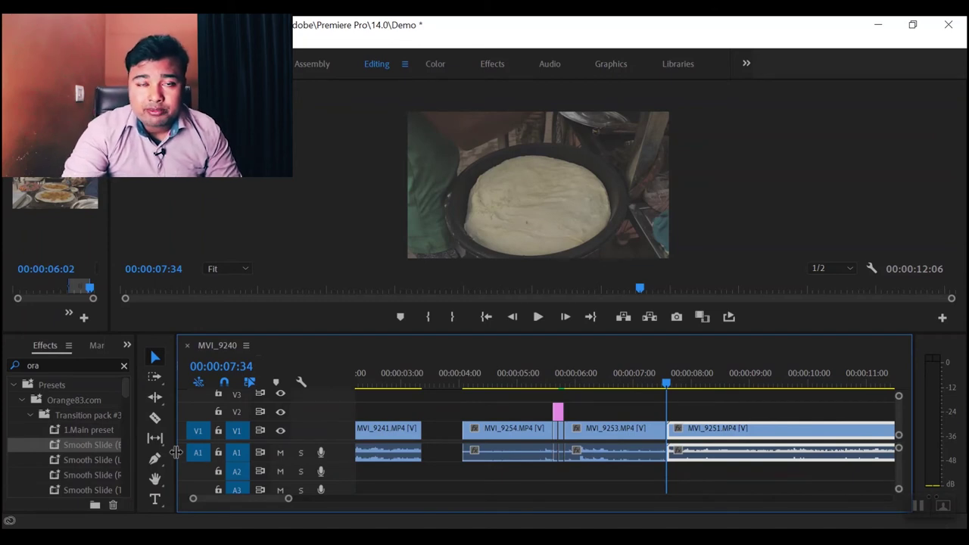
Save the project and split MVI_9253 at 07:24, ten frames before the cut
key("ctrl+s")
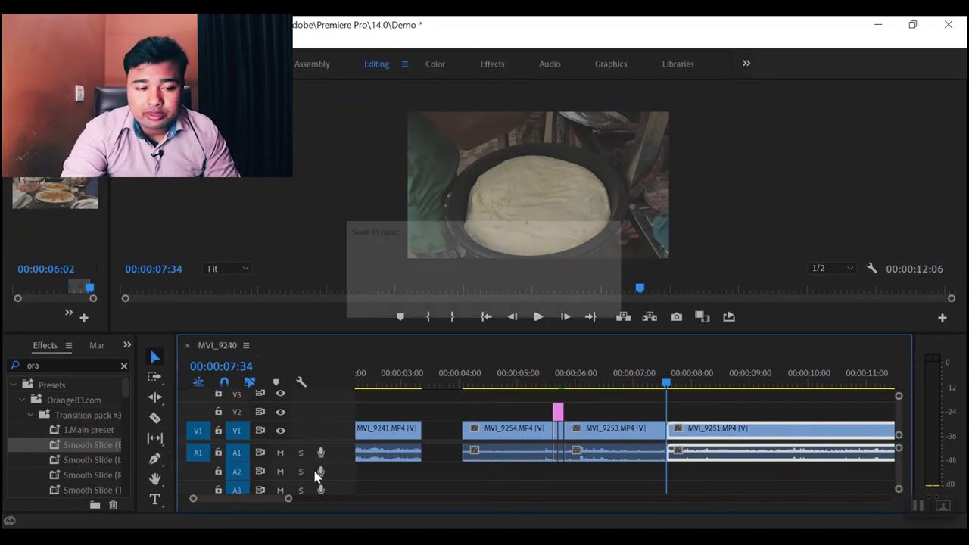
left_click_drag(288, 497, 237, 494)
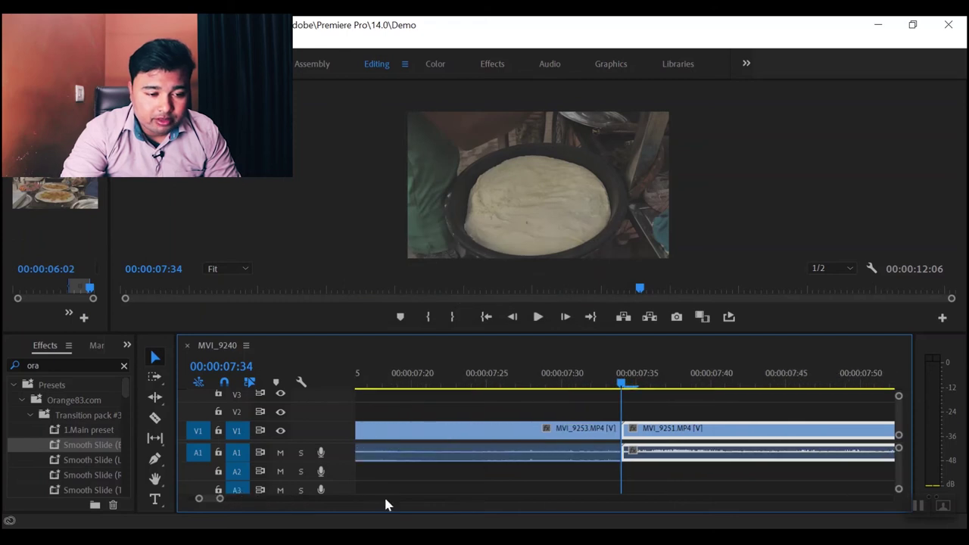
key("Left")
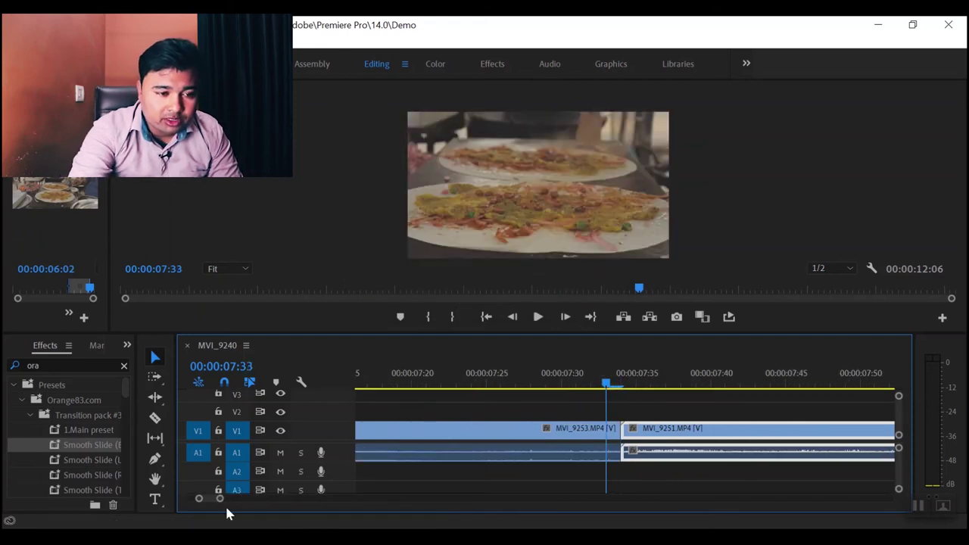
key("Right")
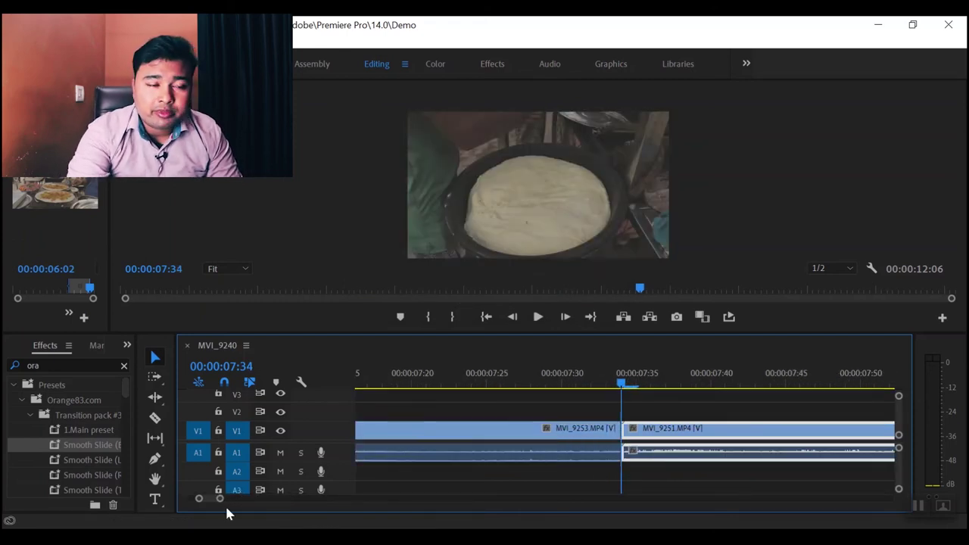
key("shift+Left")
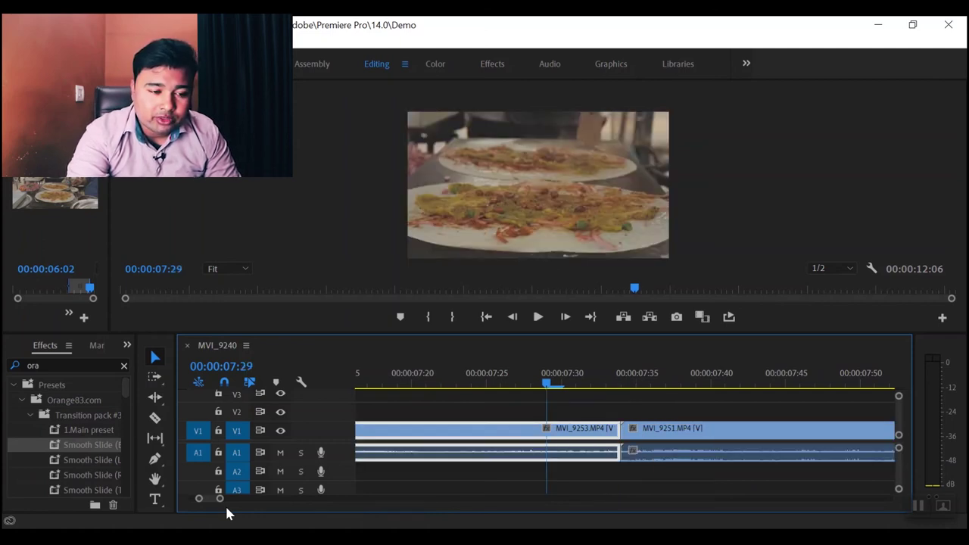
key("shift+Left")
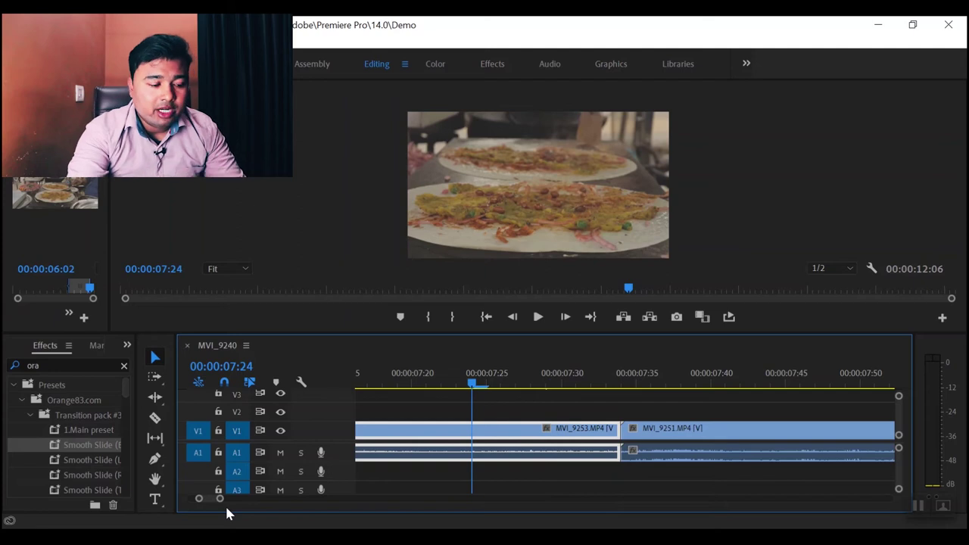
key("ctrl+k")
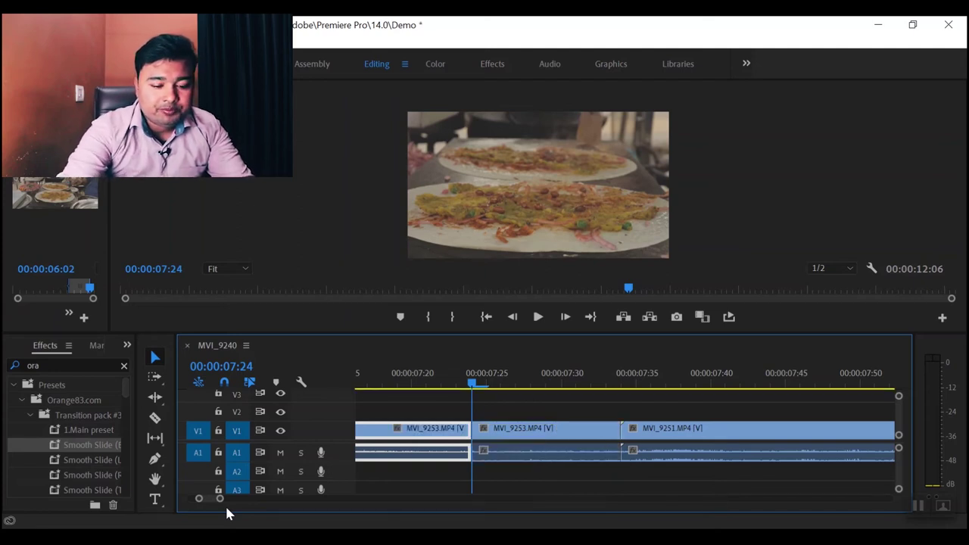
Split MVI_9251 at 07:44, ten frames past the cut, and select the following piece
key("shift+Right")
key("shift+Right")
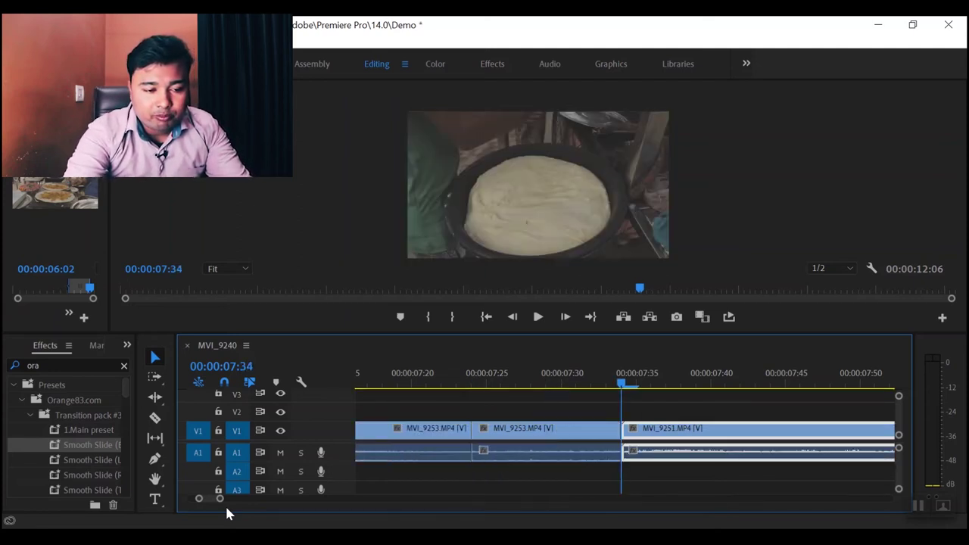
key("shift+Right")
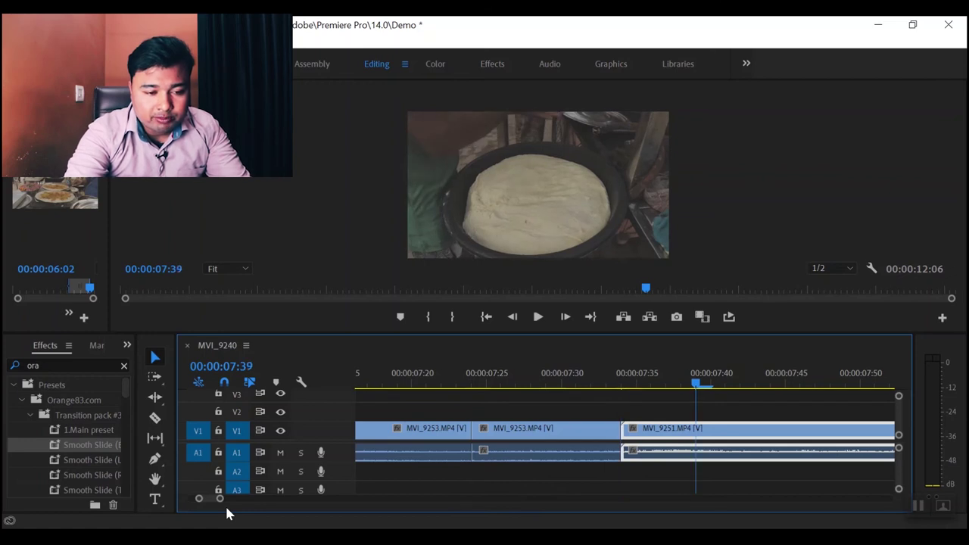
key("shift+Right")
key("ctrl+k")
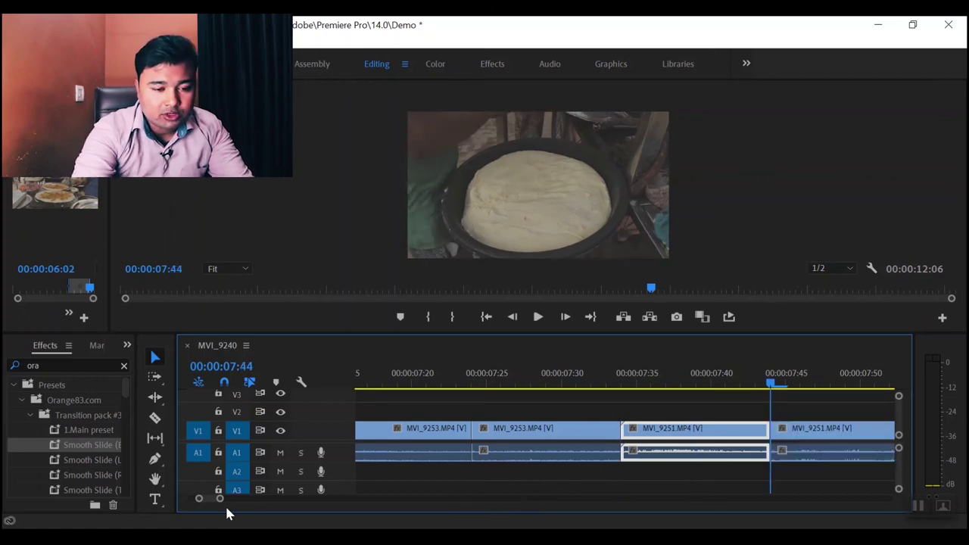
key("ctrl+Down")
Drop an Adjustment Layer on V2 at 07:24, split it at 07:44 and delete the tail
left_click(128, 346)
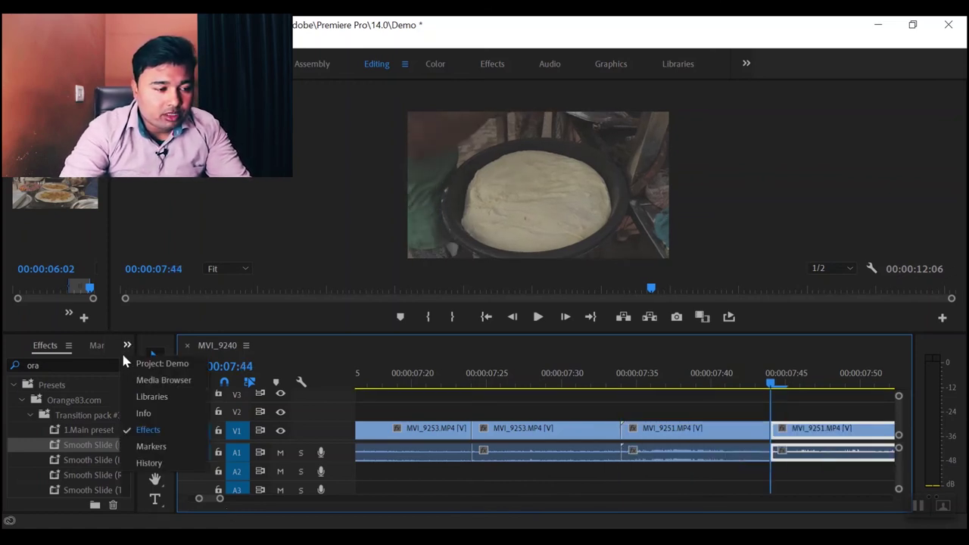
left_click(171, 363)
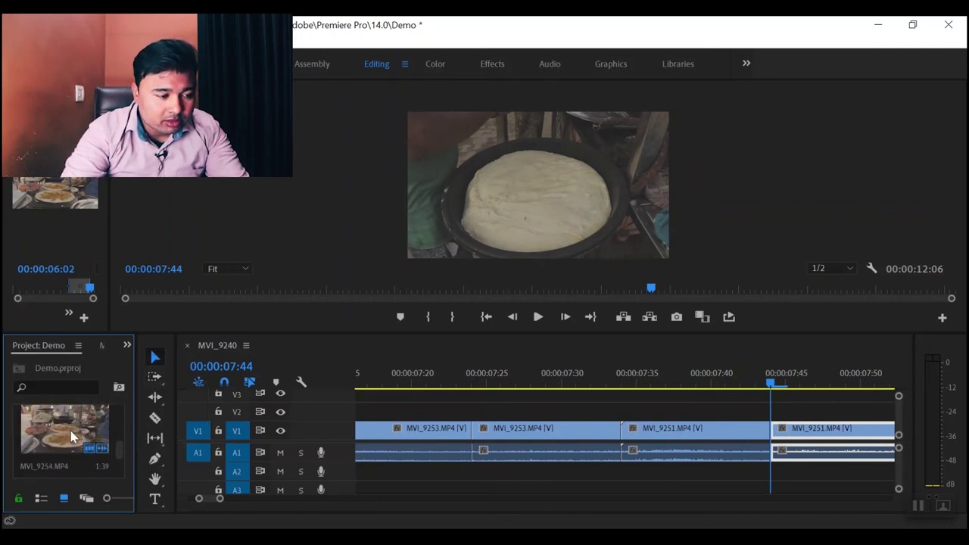
scroll(71, 431, "down", 1)
scroll(71, 431, "down", 1)
mouse_move(69, 426)
left_mouse_down()
mouse_move(648, 441)
mouse_move(482, 417)
left_mouse_up()
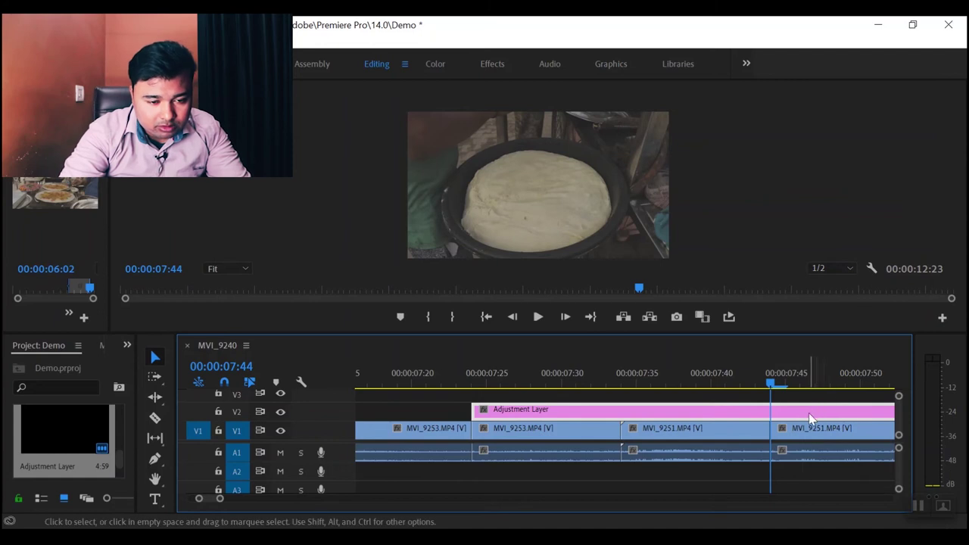
key("ctrl+k")
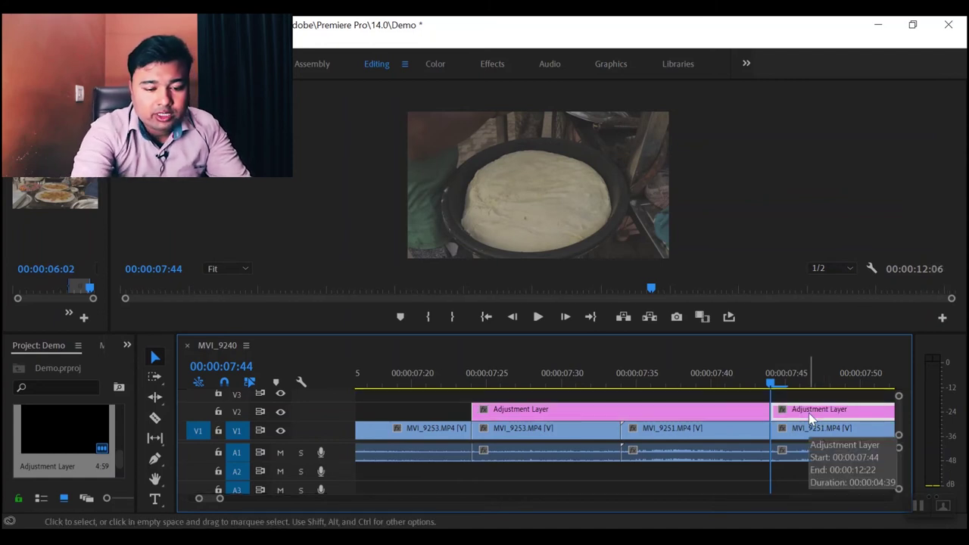
key("Delete")
left_click(126, 346)
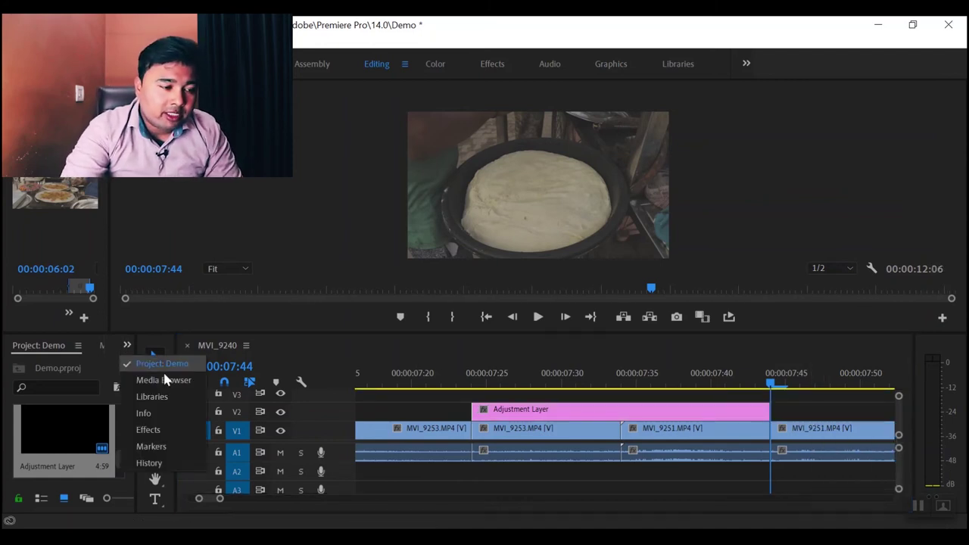
Apply 1.Main to both clip pieces and Smooth Slide (Bottom to Top) to the adjustment layer
left_click(153, 431)
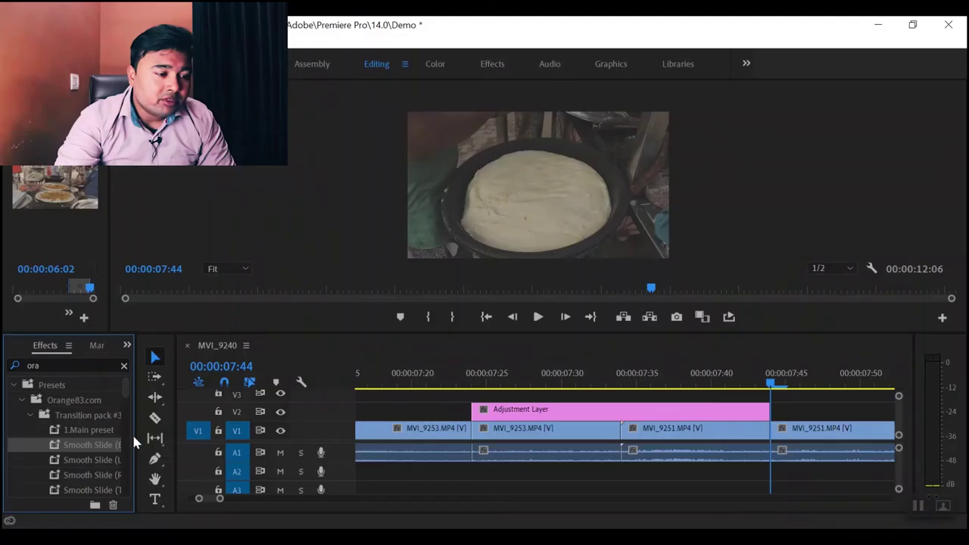
left_click_drag(138, 433, 179, 433)
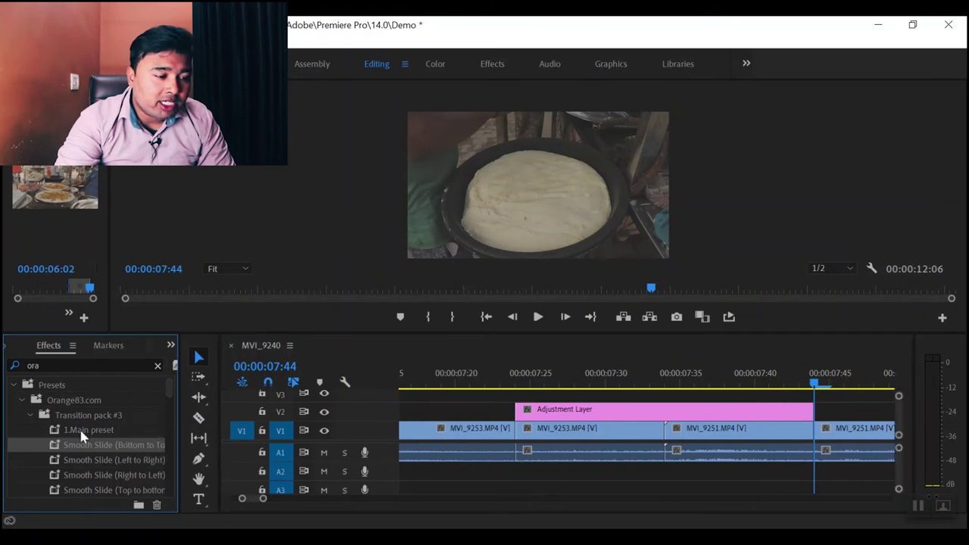
left_click_drag(79, 430, 770, 436)
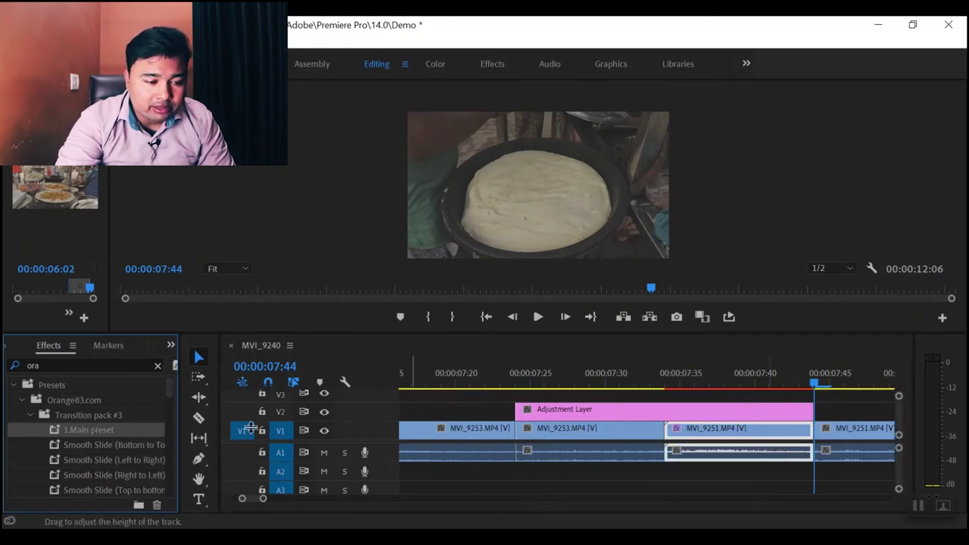
left_click(616, 436)
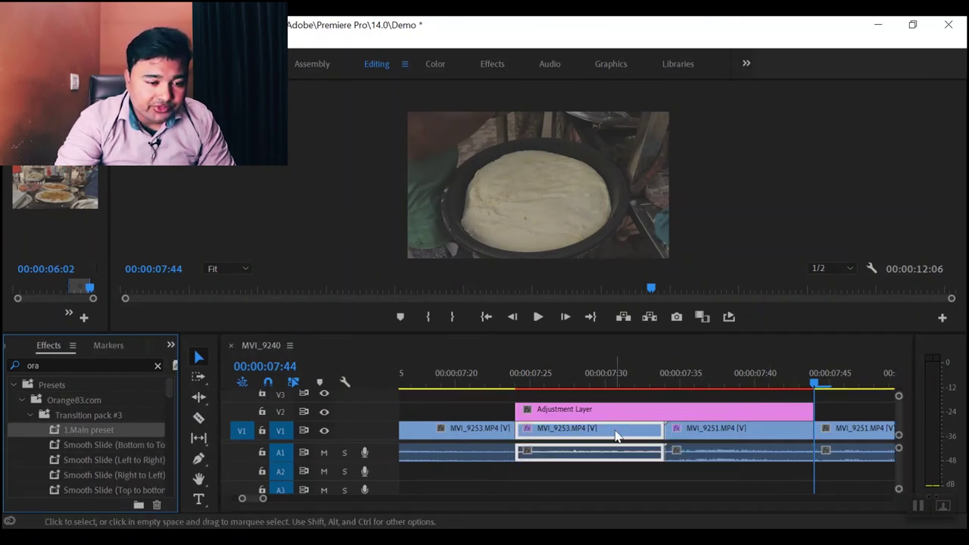
left_click(124, 447)
left_click_drag(110, 452, 623, 412)
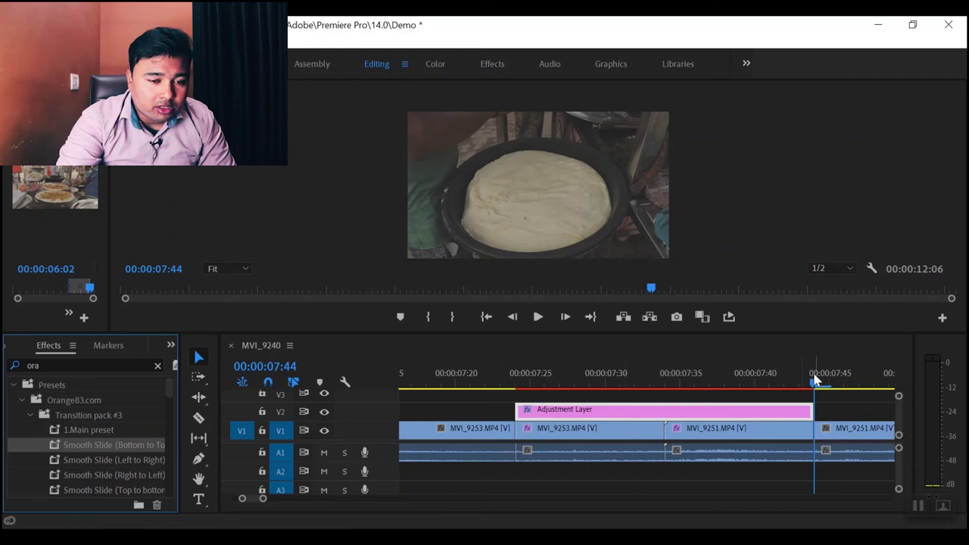
Play the third cut several times from about 7:11 to preview the slide transition
left_click_drag(793, 386, 402, 386)
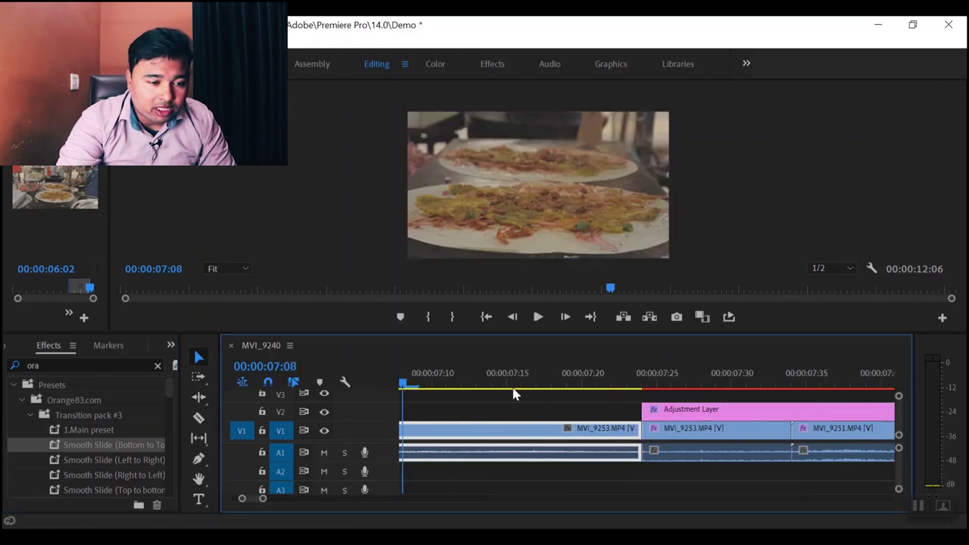
left_click(538, 317)
left_click(538, 317)
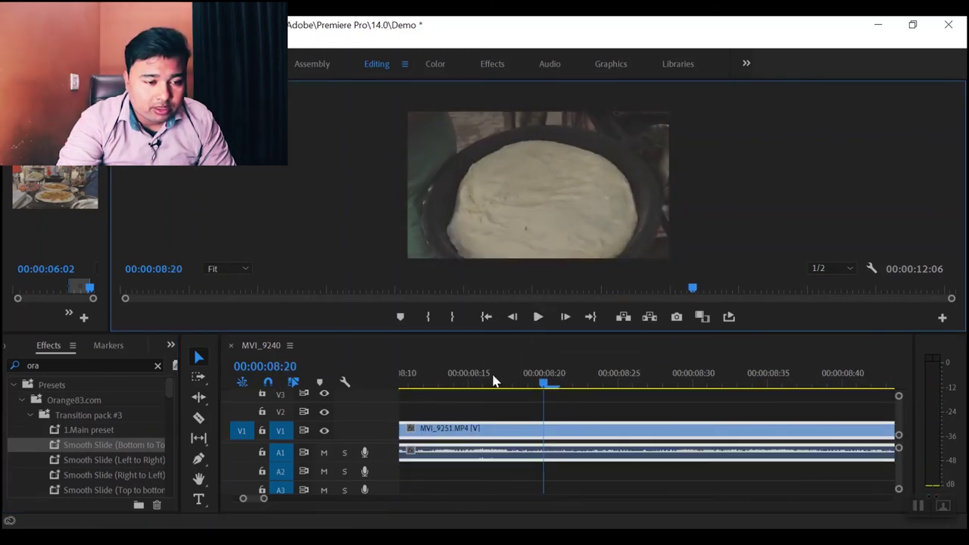
left_click_drag(263, 498, 370, 498)
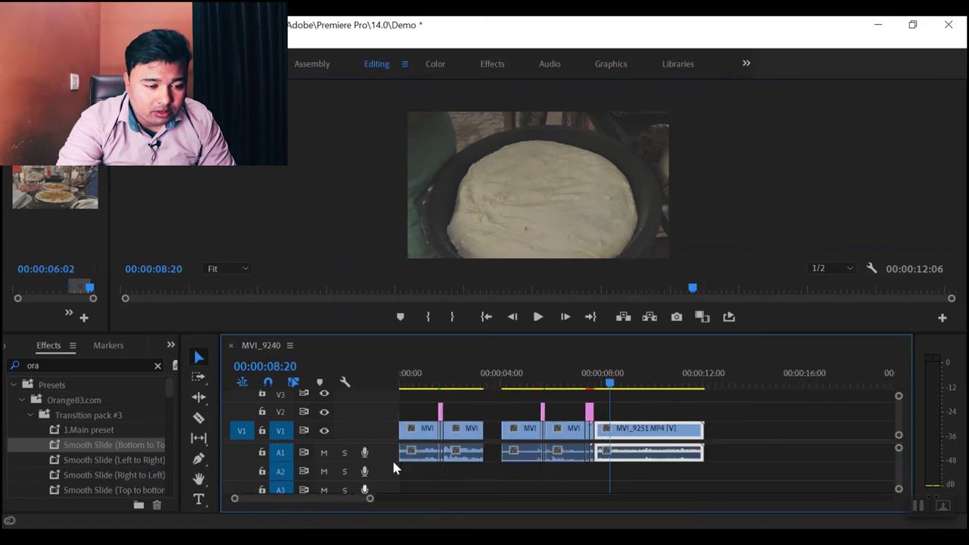
left_click(578, 383)
left_click(564, 429)
left_click(538, 317)
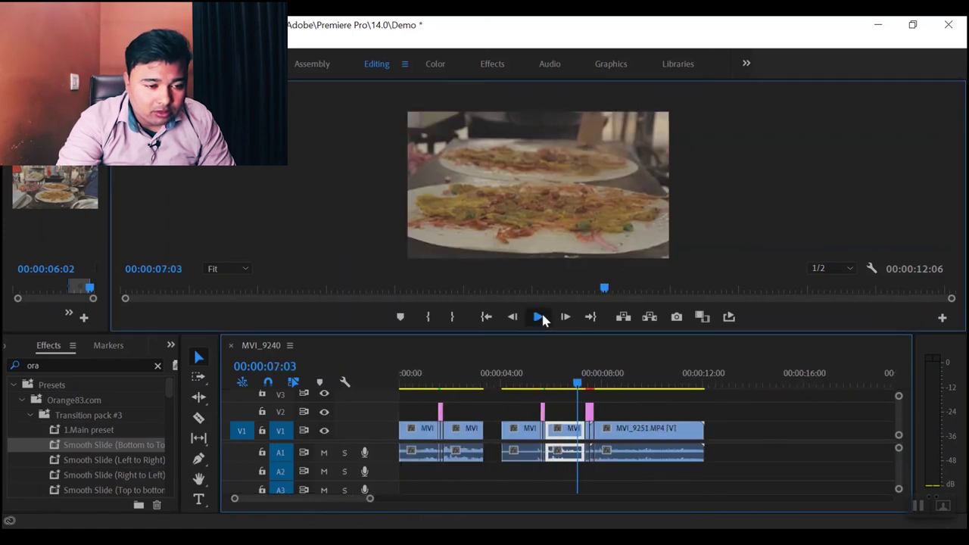
left_click(539, 317)
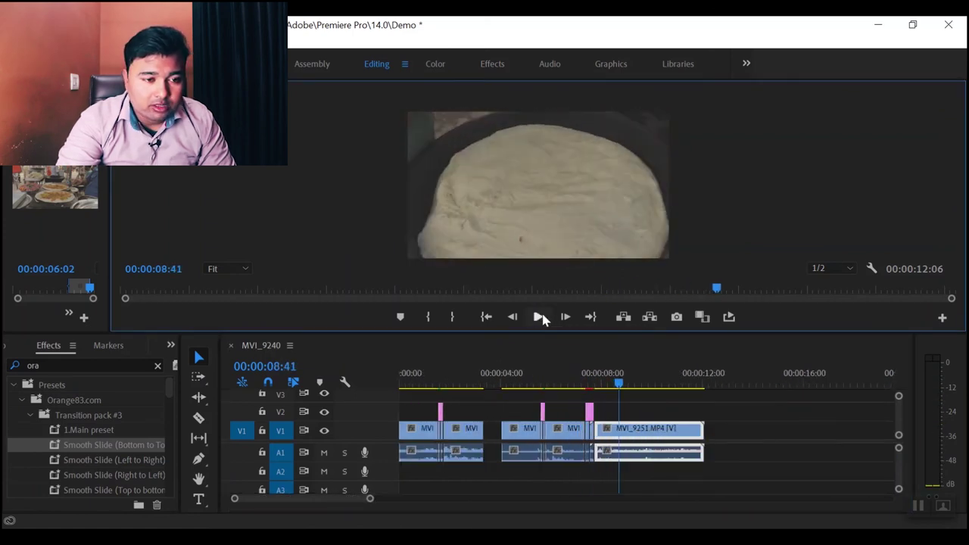
left_click(581, 385)
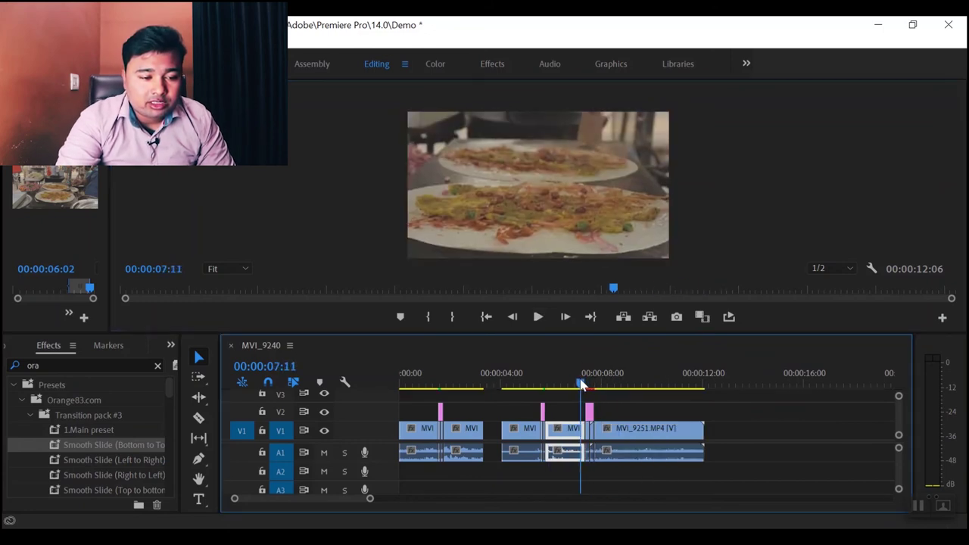
left_click(537, 319)
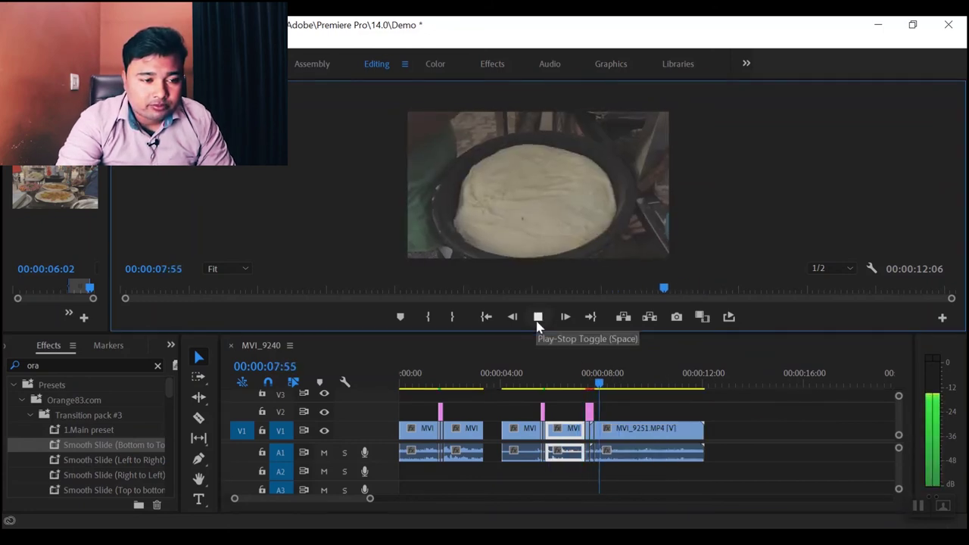
Close the gap by sliding all later clips left with Track Select Forward
key("a")
left_click(521, 432)
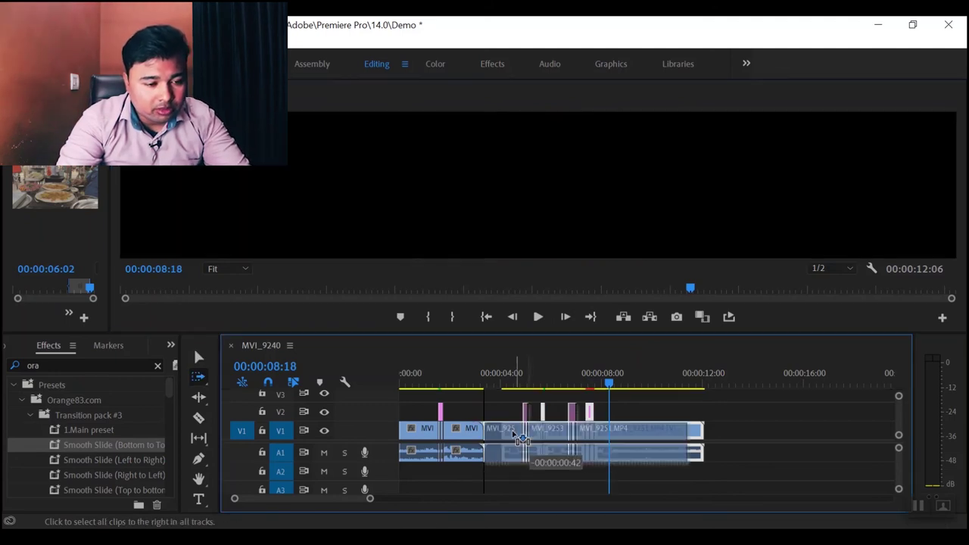
left_click_drag(521, 432, 503, 432)
Play the sequence from the start in the enlarged program view, stopping at 09:23
key("Home")
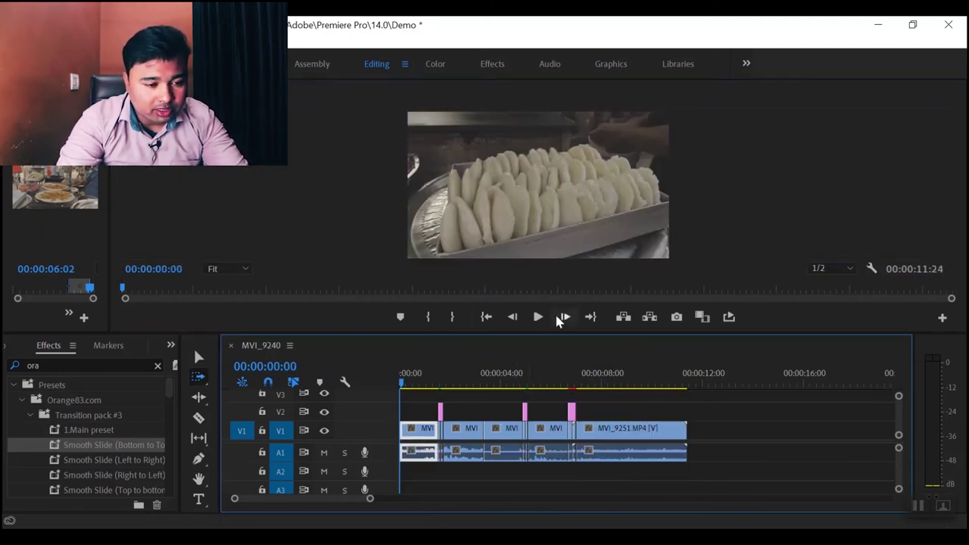
left_click(538, 316)
key("grave")
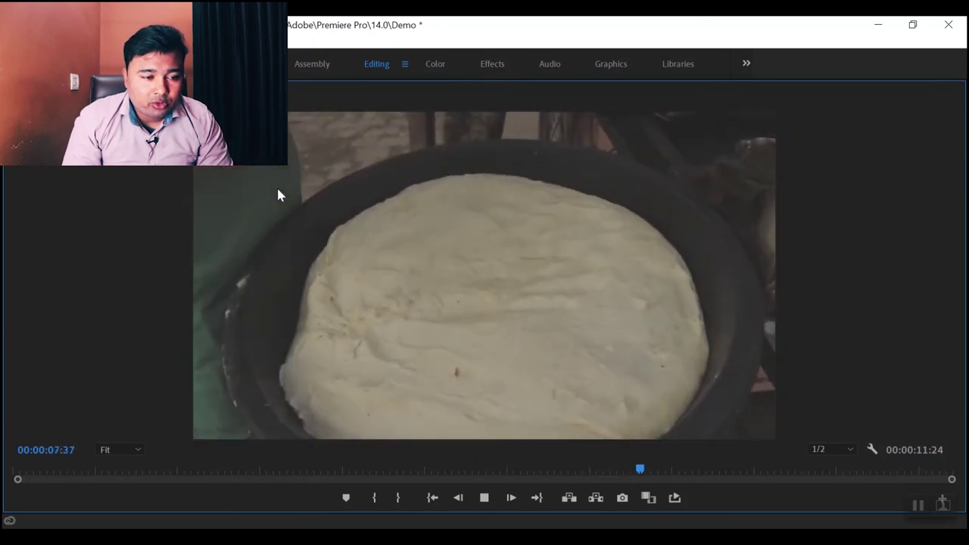
key("space")
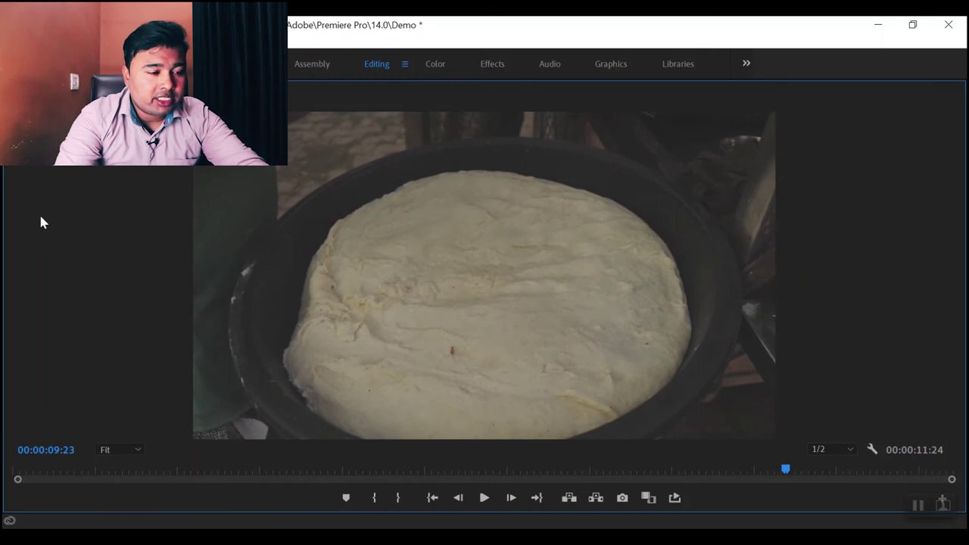
key("grave")
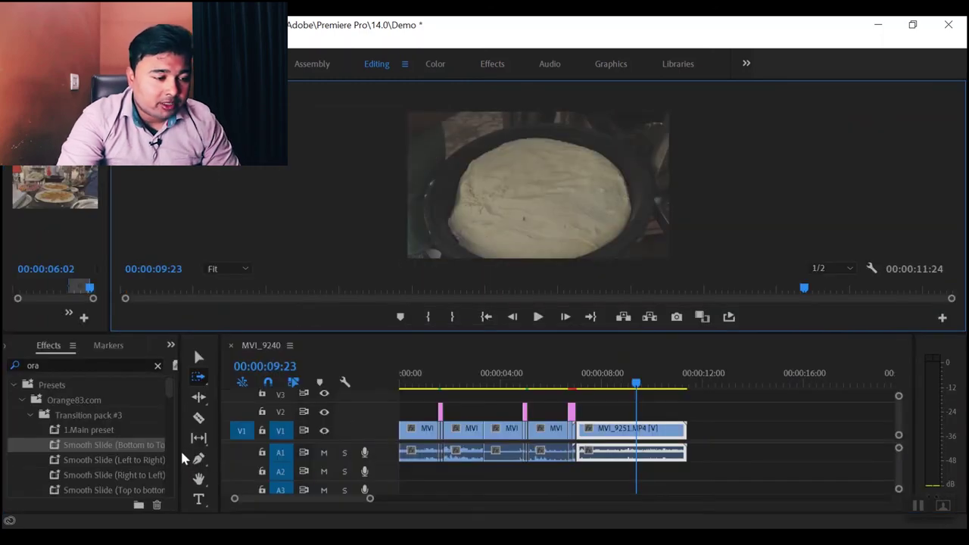
Switch the side panel from Effects to the Demo project bin with nothing selected
left_click_drag(180, 458, 288, 459)
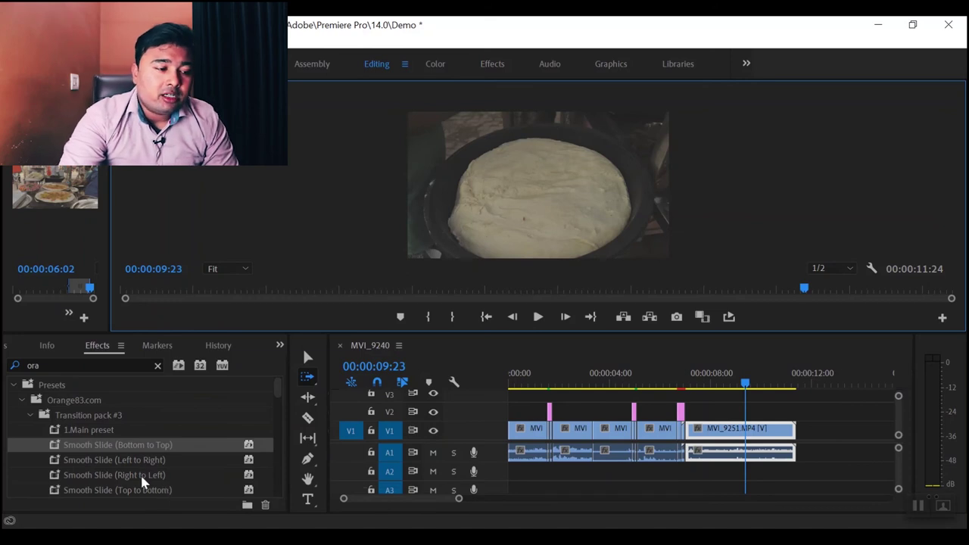
scroll(162, 482, "down", 3)
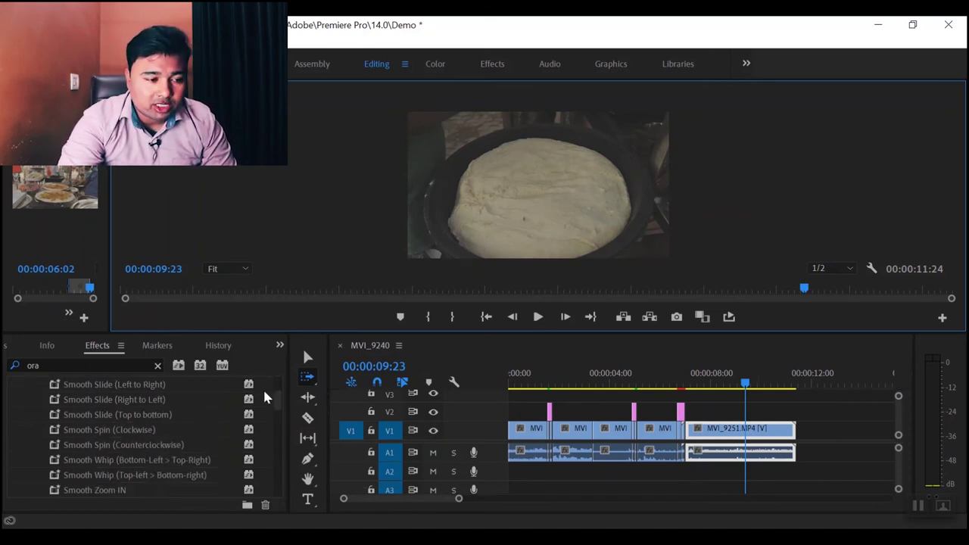
left_click(280, 346)
left_click(312, 380)
left_click(280, 345)
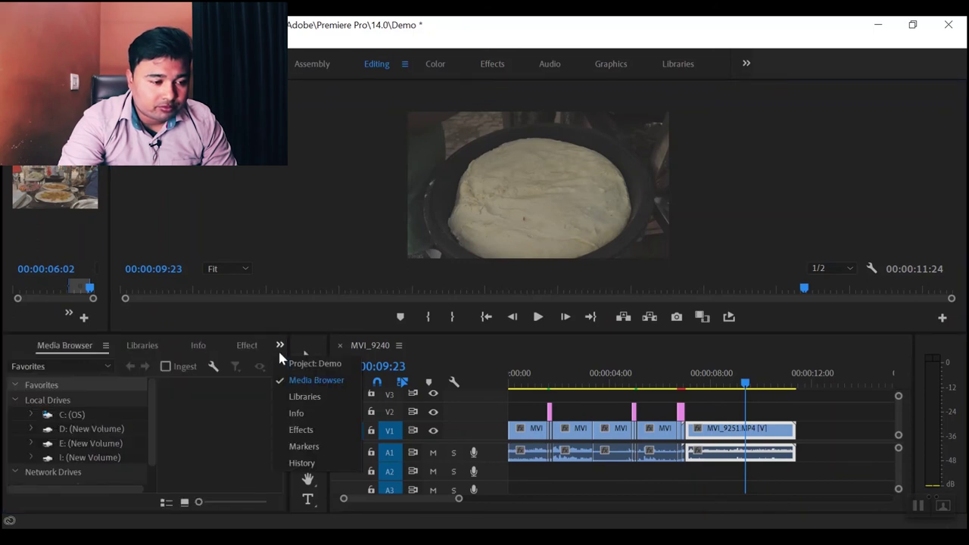
left_click(309, 364)
left_click(146, 446)
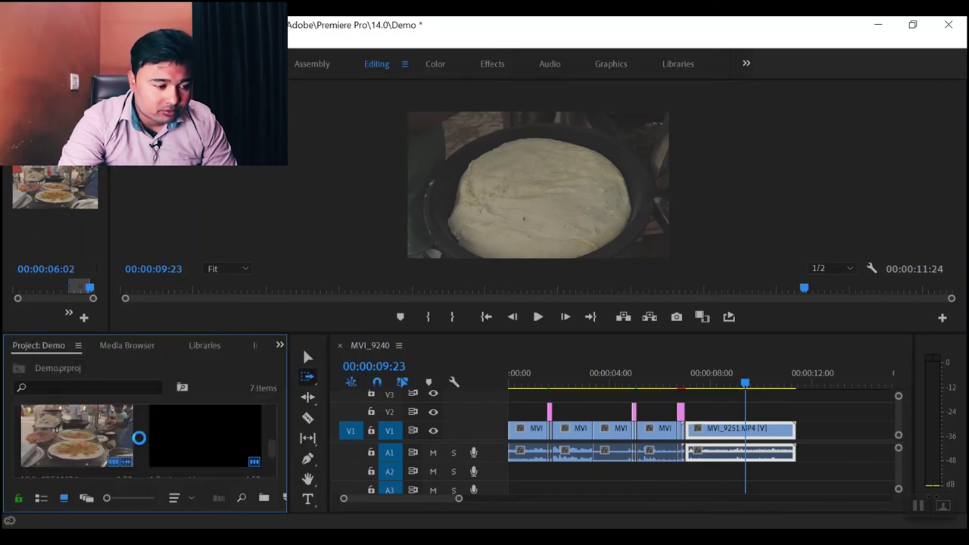
Import MVI_9252 into the project with Ctrl+I
key("ctrl+i")
scroll(454, 265, "down", 3)
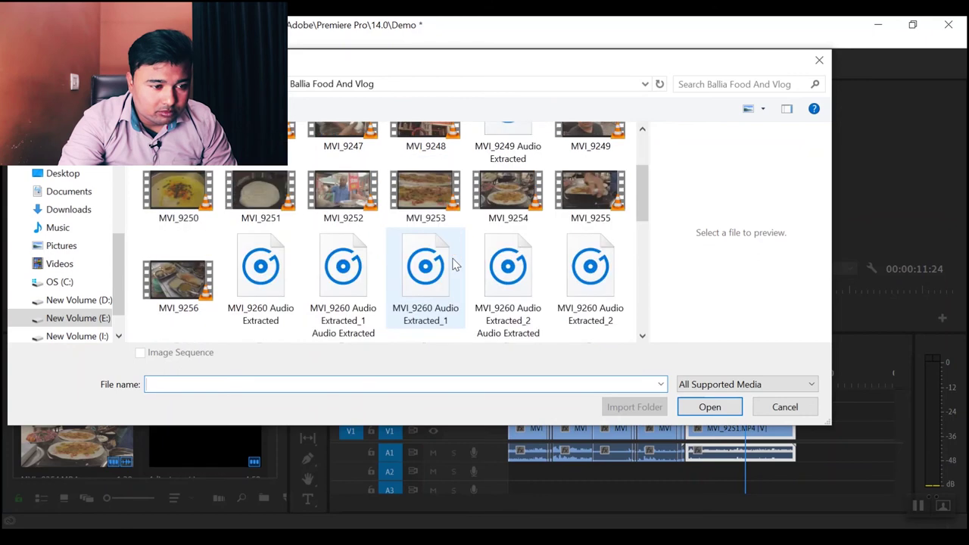
scroll(379, 208, "up", 1)
double_click(356, 199)
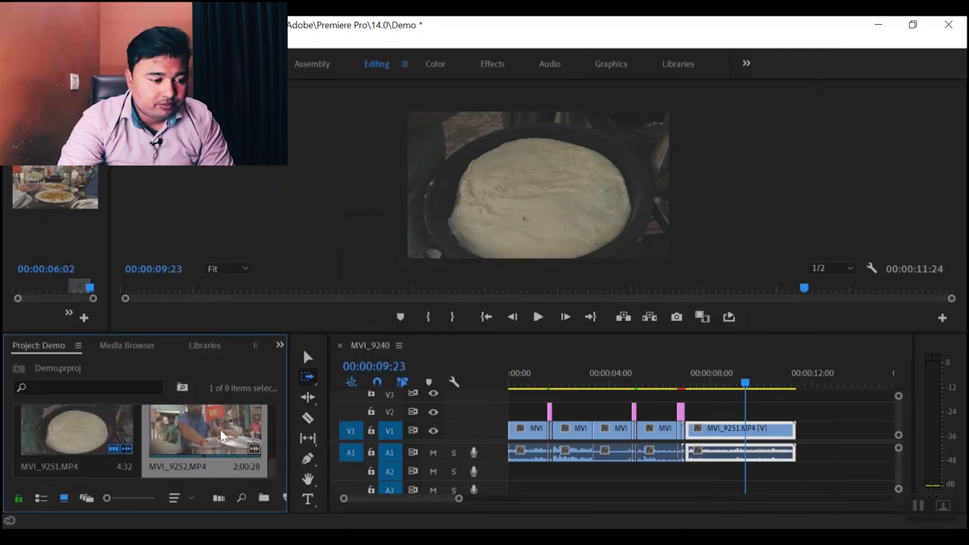
Place MVI_9252 on V1 right after MVI_9251 and locate the exact join frame
left_click_drag(223, 436, 727, 417)
left_click_drag(746, 384, 795, 386)
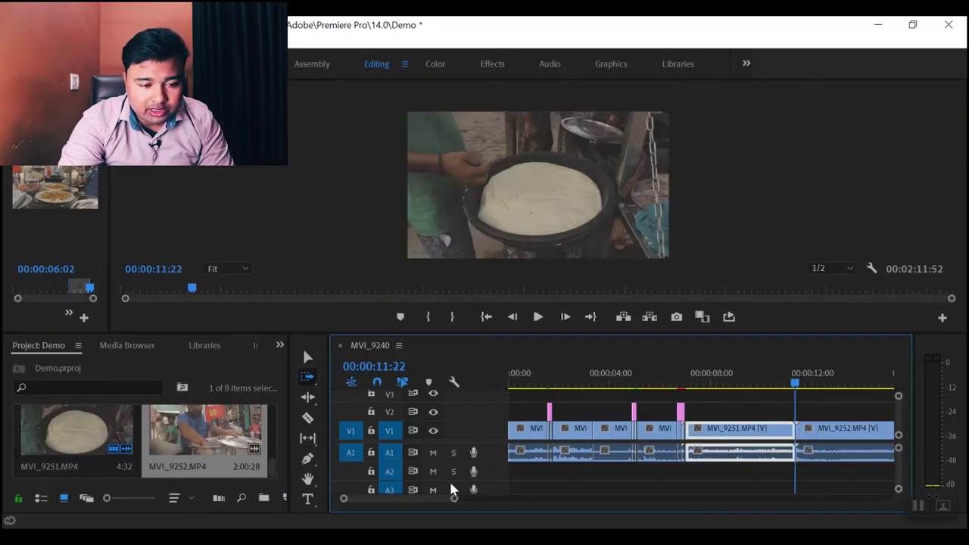
left_click_drag(454, 503, 382, 504)
key("Right")
key("Right")
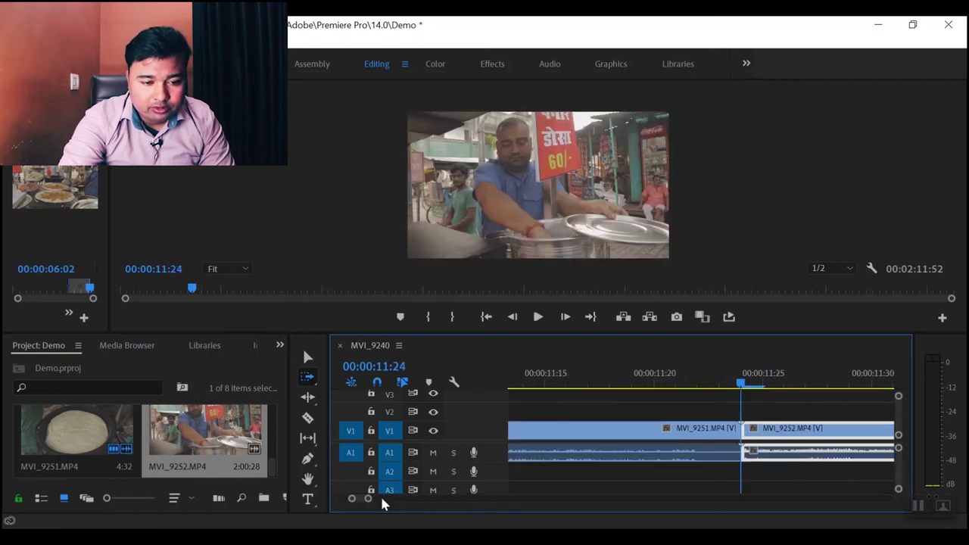
key("Right")
key("Left")
key("Left")
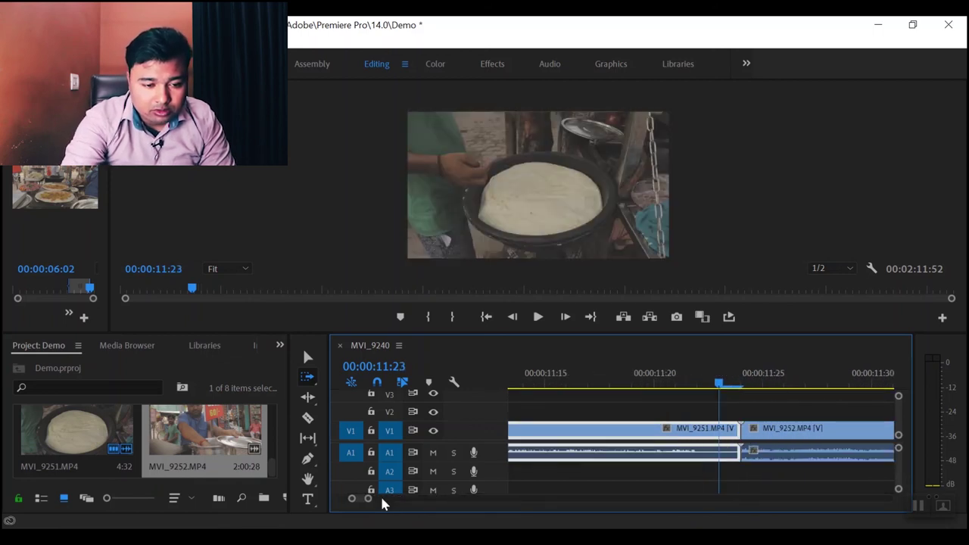
key("Right")
Split MVI_9252 a few frames past the join, at 11:34
key("shift+Left")
key("shift+Left")
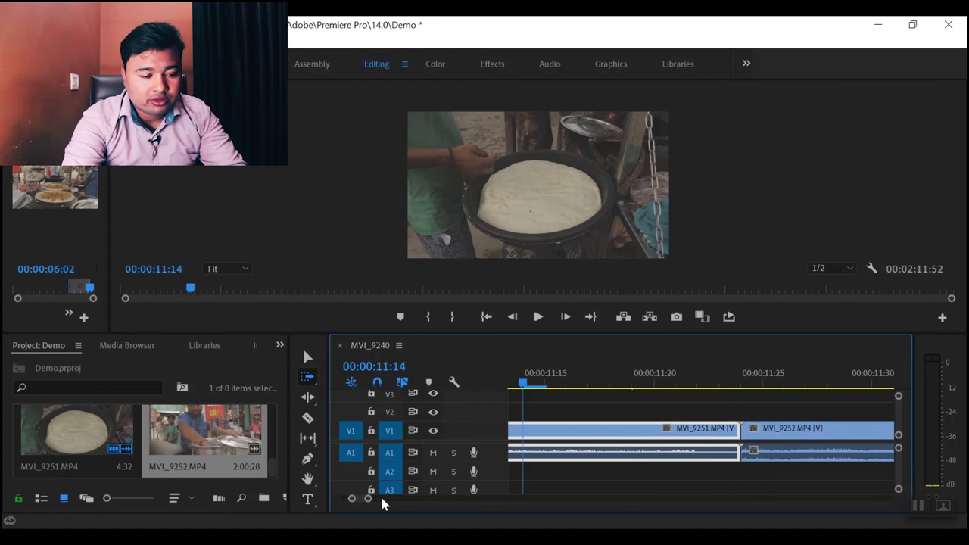
key("shift+Right")
key("shift+Right")
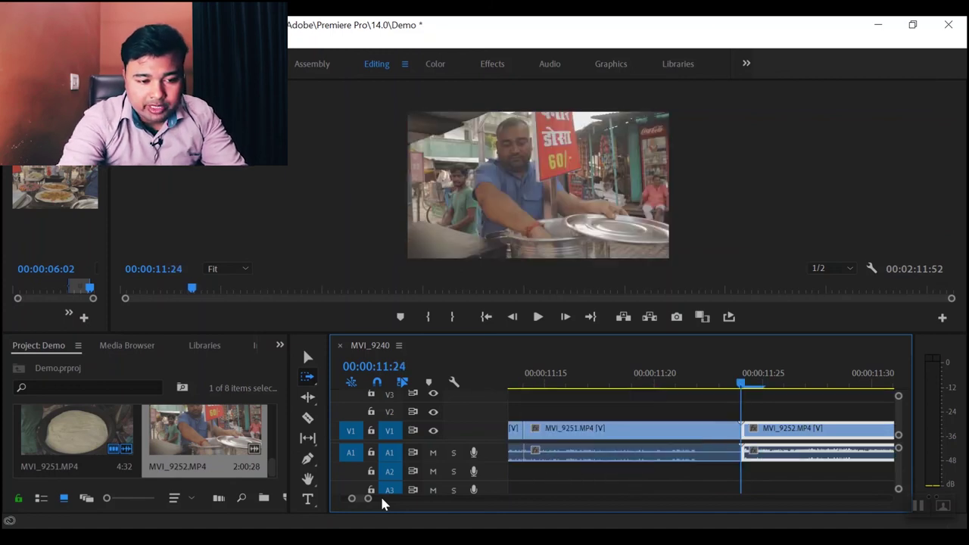
key("shift+Right")
key("shift+Right")
key("ctrl+k")
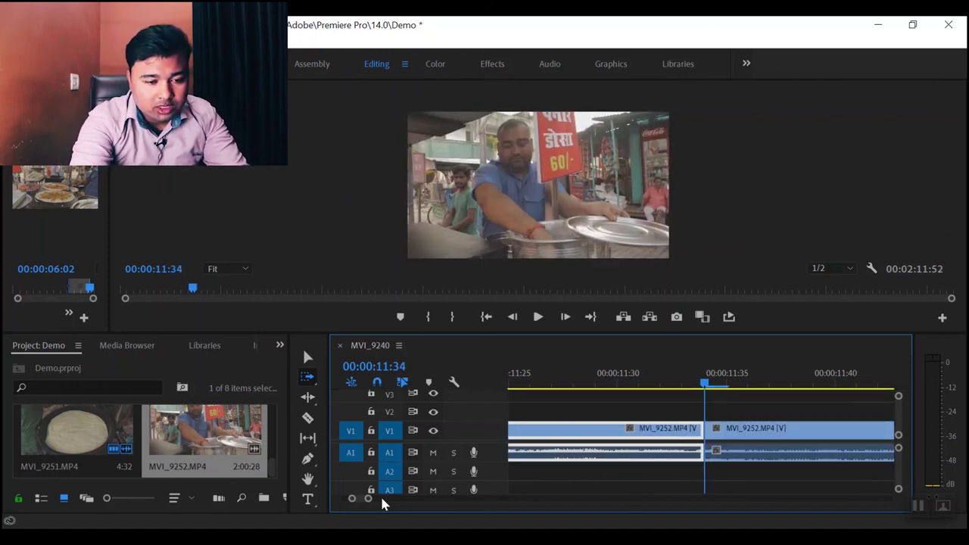
Switch the side panel back to the project clip bin
left_click(280, 345)
left_click(169, 450)
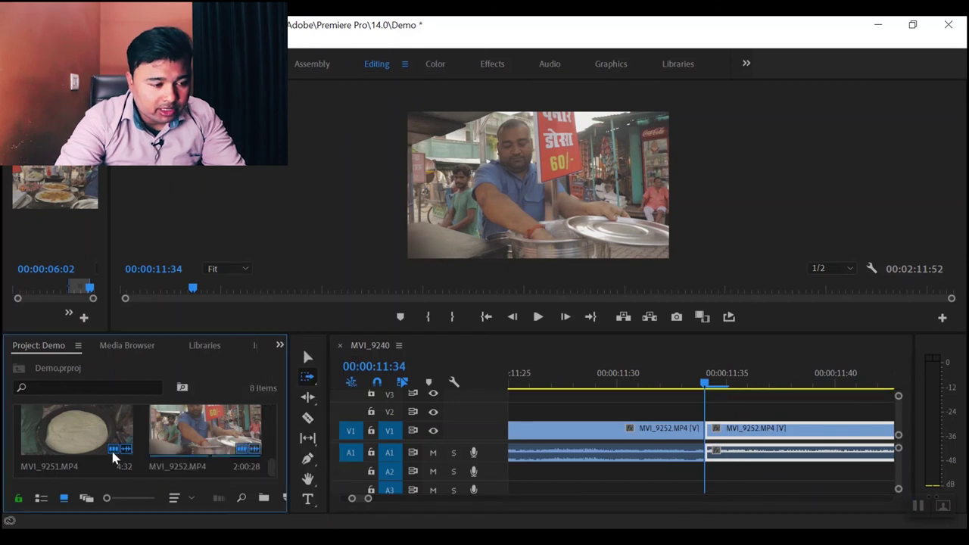
scroll(111, 448, "down", 1)
scroll(111, 448, "down", 1)
scroll(113, 458, "up", 1)
Drag an Adjustment Layer from the project bin onto V2 near the sequence end
scroll(113, 458, "down", 1)
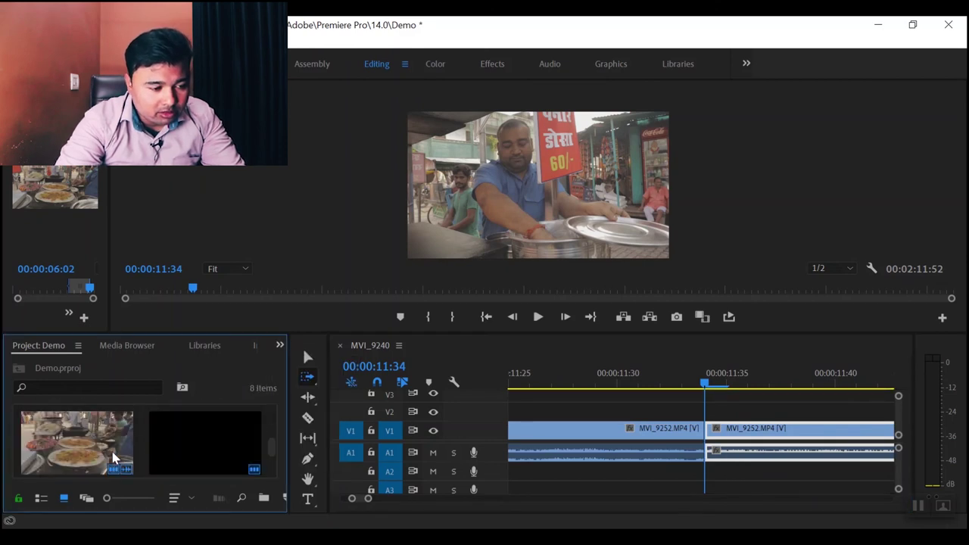
left_click_drag(198, 439, 647, 413)
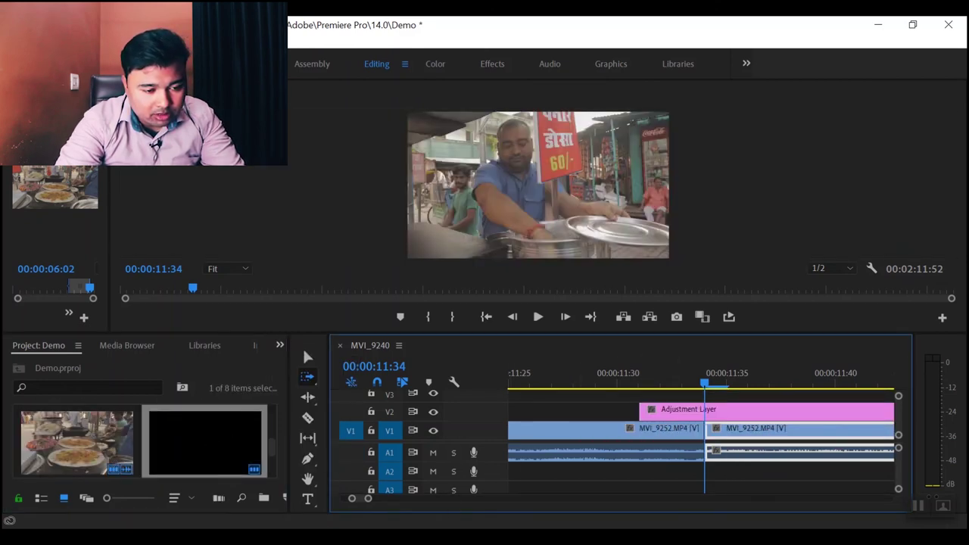
left_click_drag(370, 501, 458, 498)
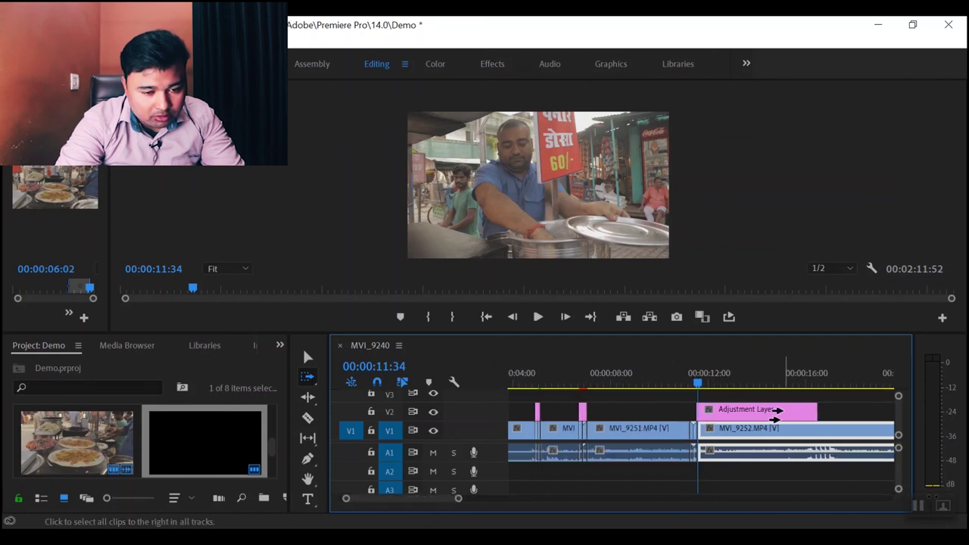
left_click_drag(778, 409, 772, 409)
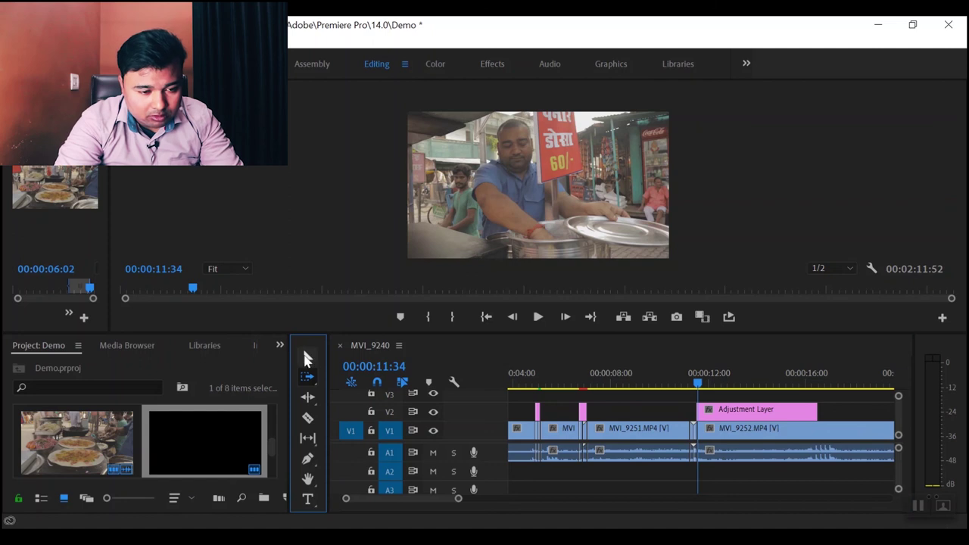
left_click(307, 357)
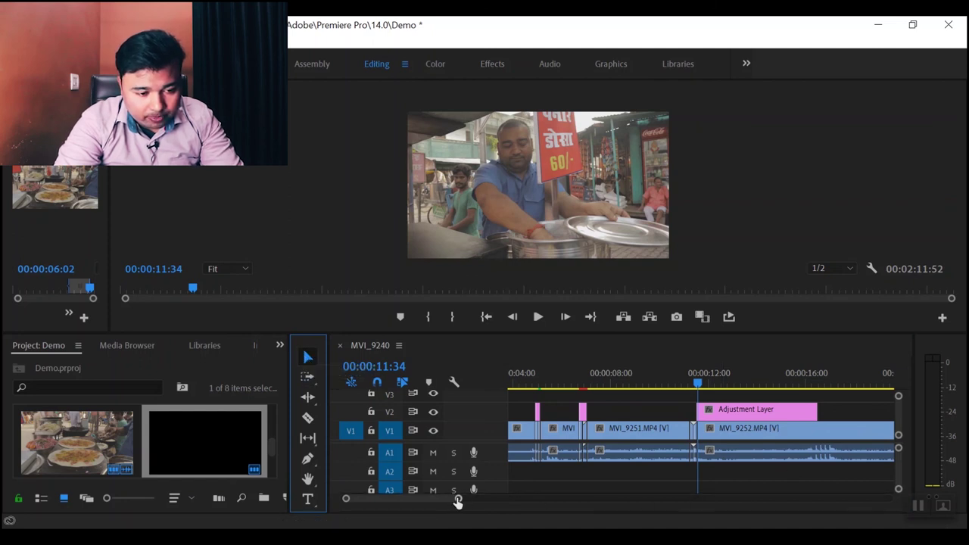
Fit the adjustment layer to 11:14–11:34 over the join and delete the long leftover piece
left_click_drag(457, 503, 400, 499)
left_click_drag(848, 412, 793, 411)
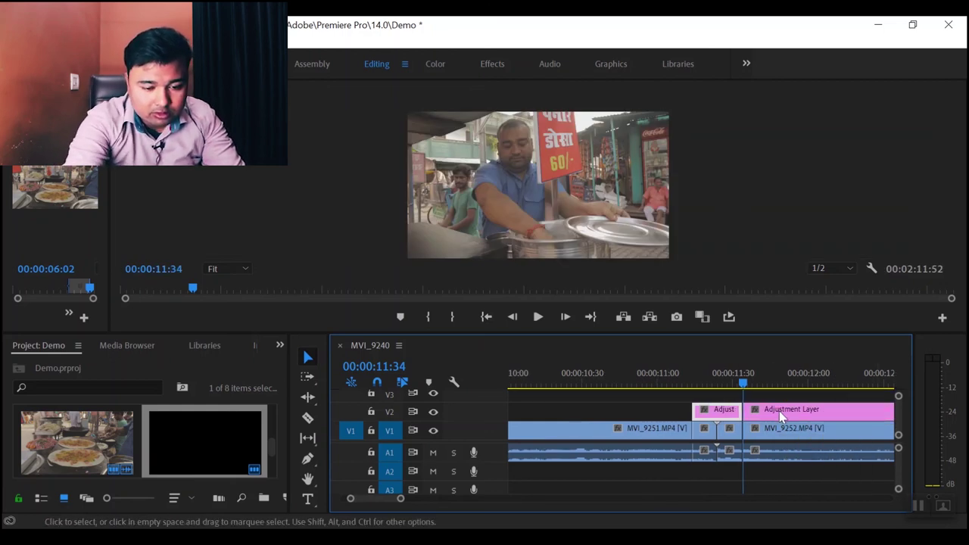
key("Delete")
key("ctrl+z")
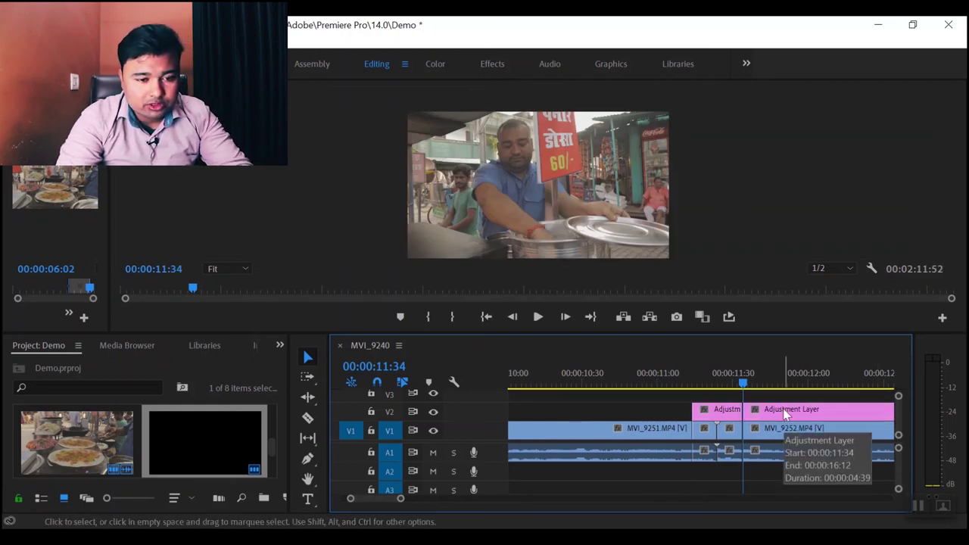
key("Delete")
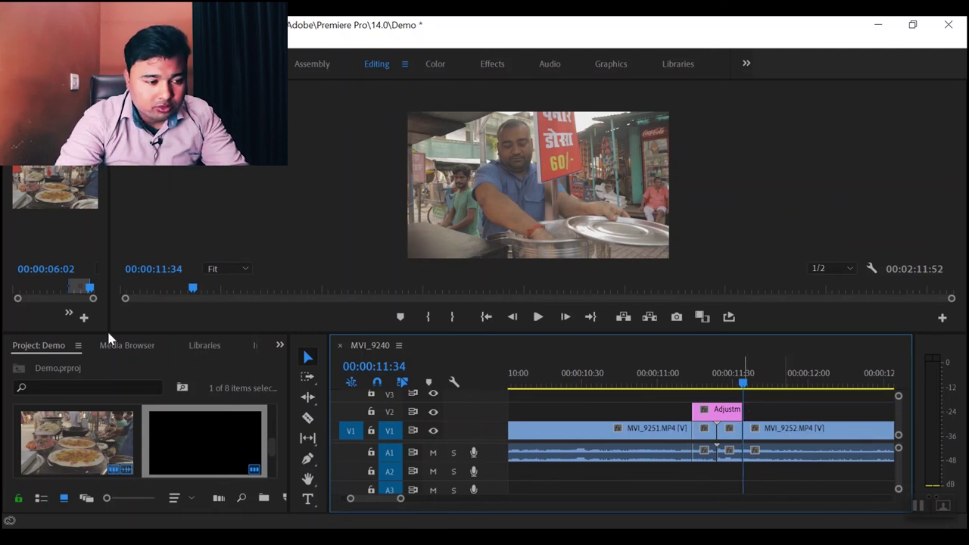
Apply 1.Main to the clip pieces at the join and Smooth Spin (Clockwise) to the adjustment layer
left_click(280, 345)
left_click(314, 432)
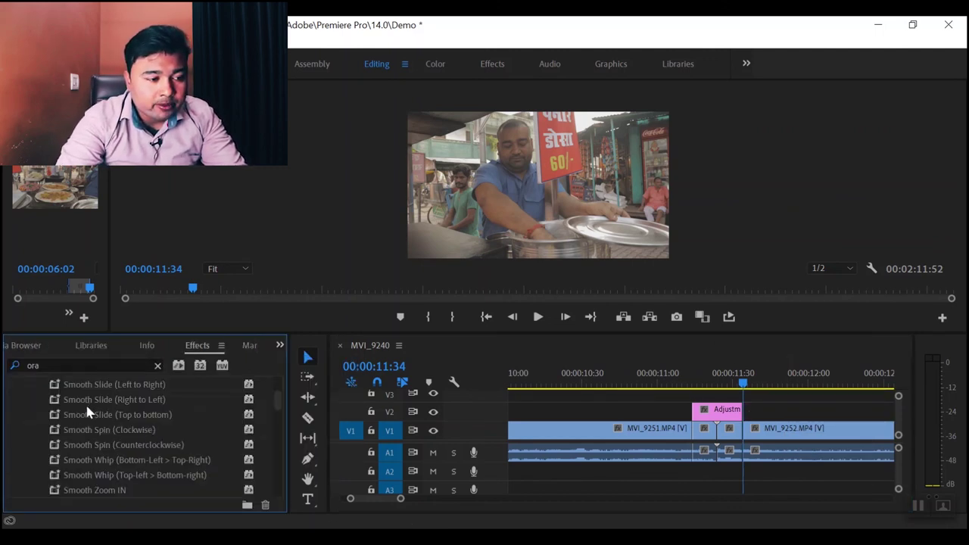
scroll(88, 421, "up", 3)
left_click(86, 430)
mouse_move(640, 441)
left_mouse_down()
mouse_move(730, 430)
mouse_move(706, 431)
left_mouse_up()
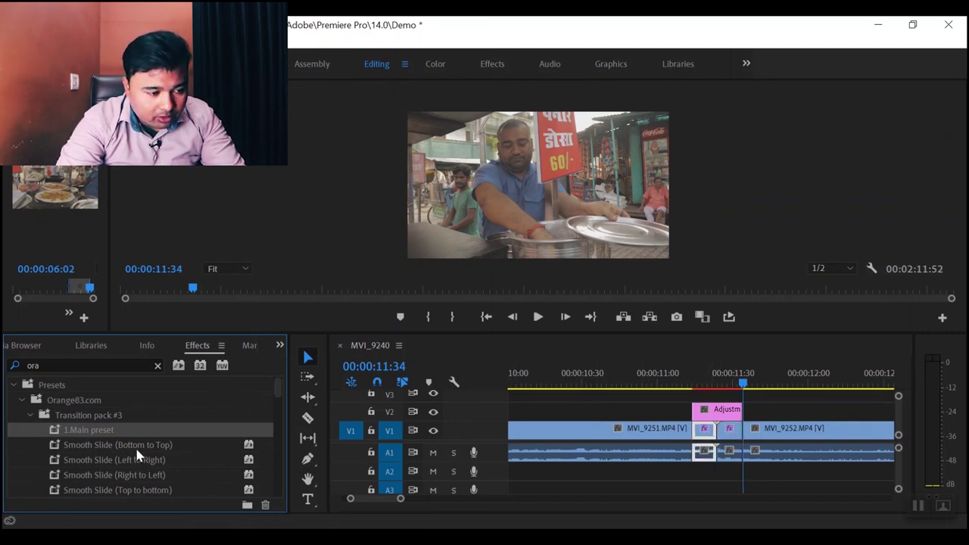
scroll(125, 438, "down", 5)
left_click_drag(125, 438, 724, 415)
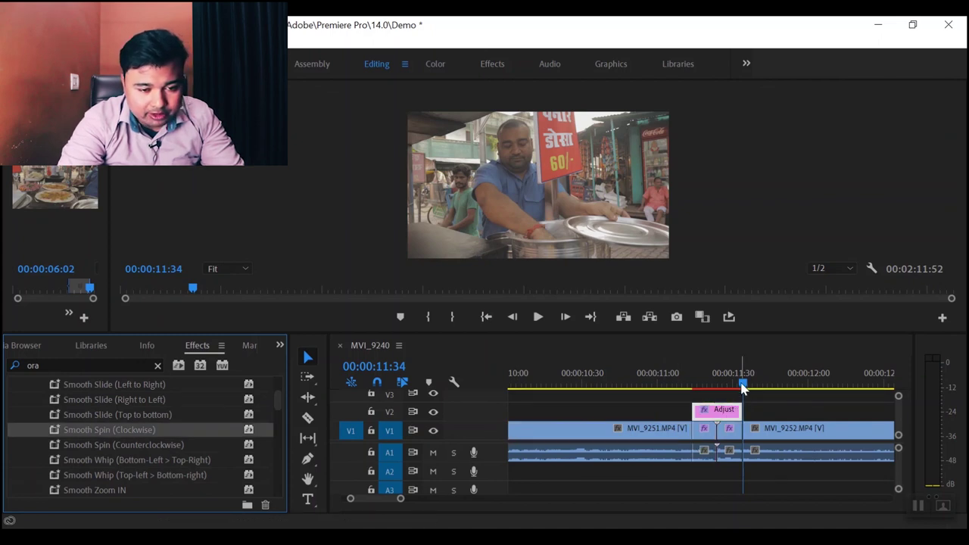
Play the MVI_9251/MVI_9252 join twice to preview the spin transition
left_click_drag(742, 384, 652, 392)
left_click(539, 316)
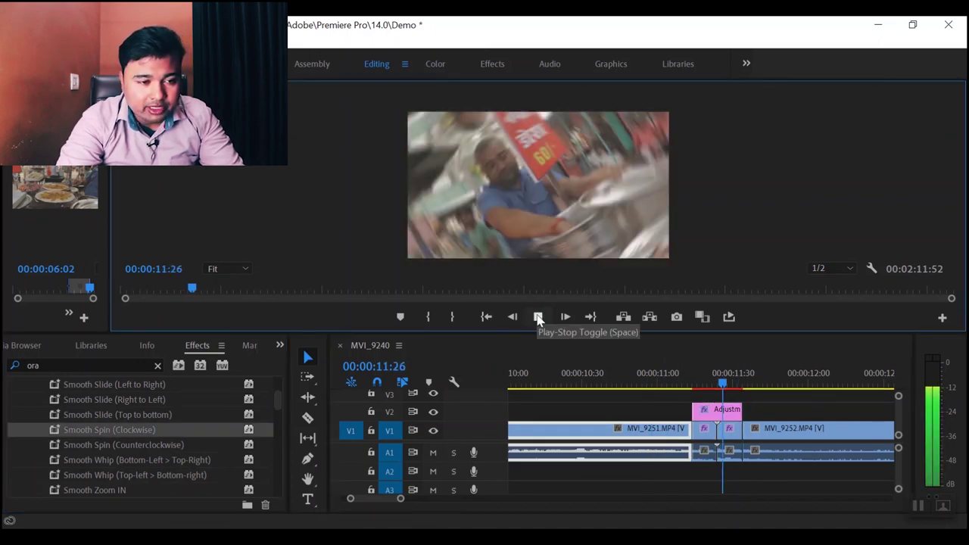
key("space")
left_click_drag(856, 388, 656, 387)
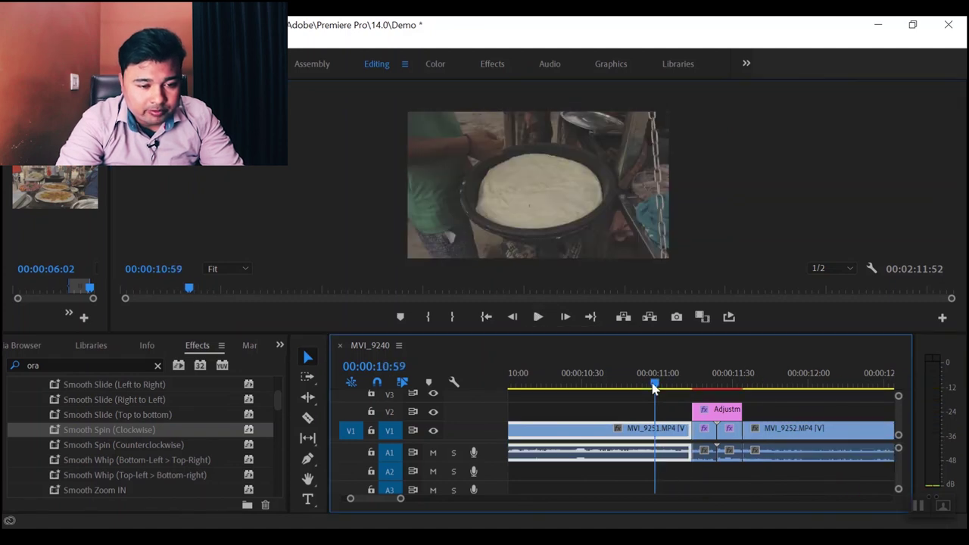
left_click(531, 318)
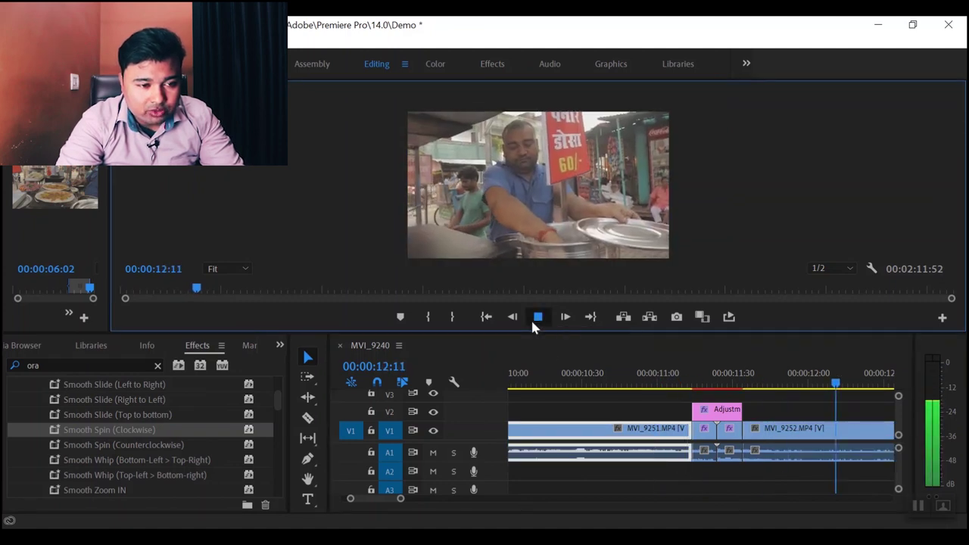
left_click(531, 318)
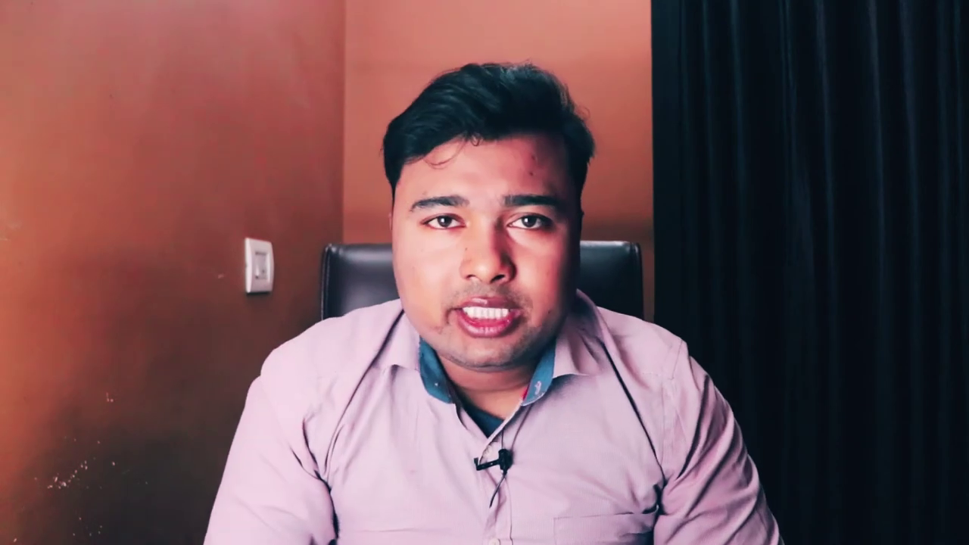